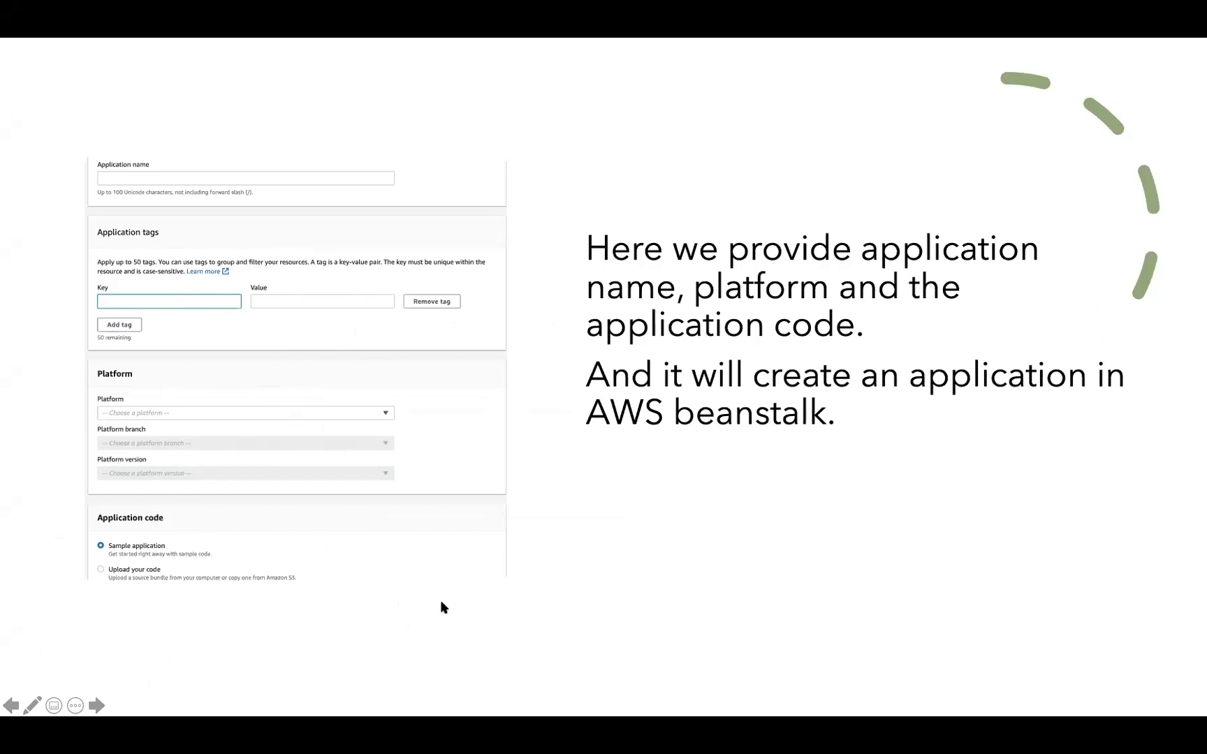
left_click(611, 540)
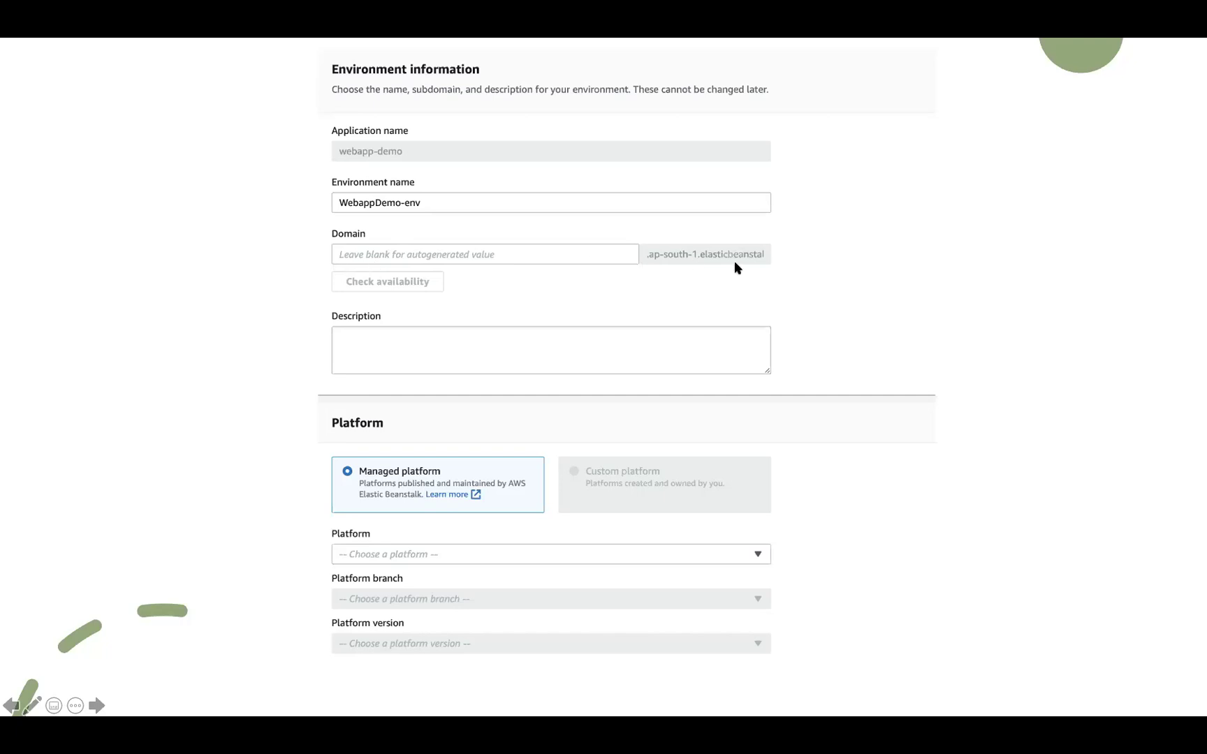
left_click(565, 427)
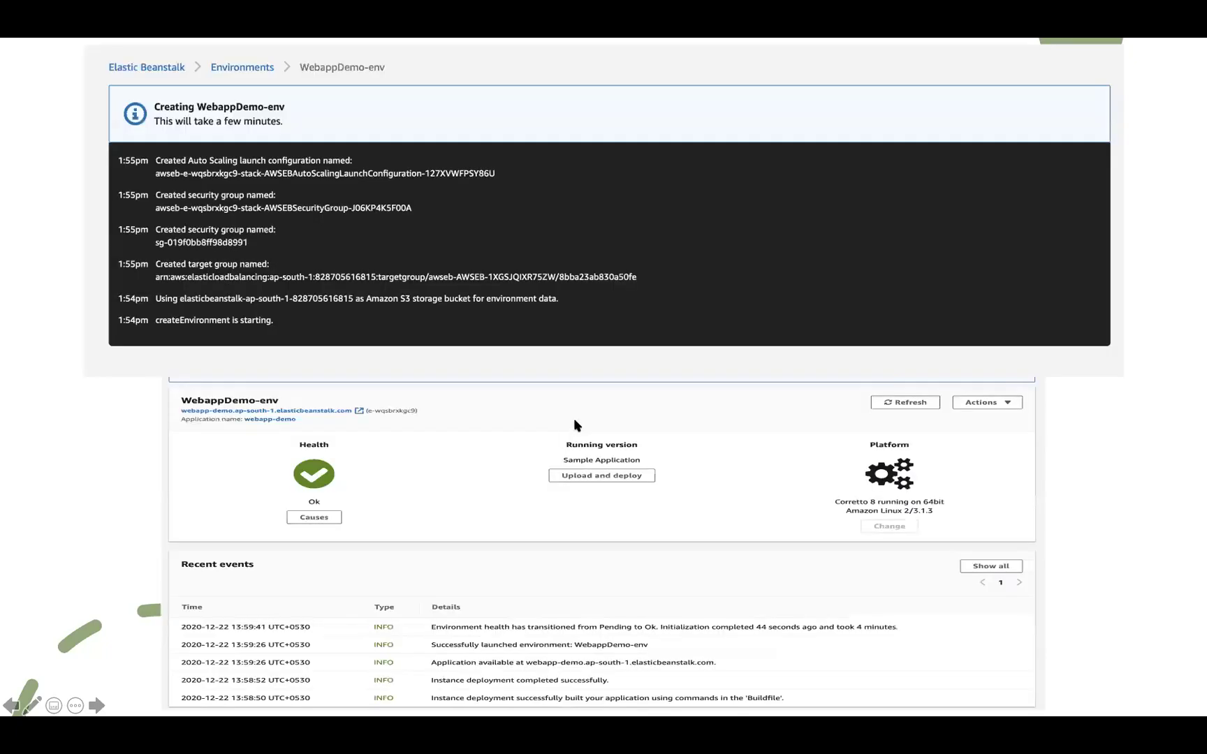
left_click(350, 410)
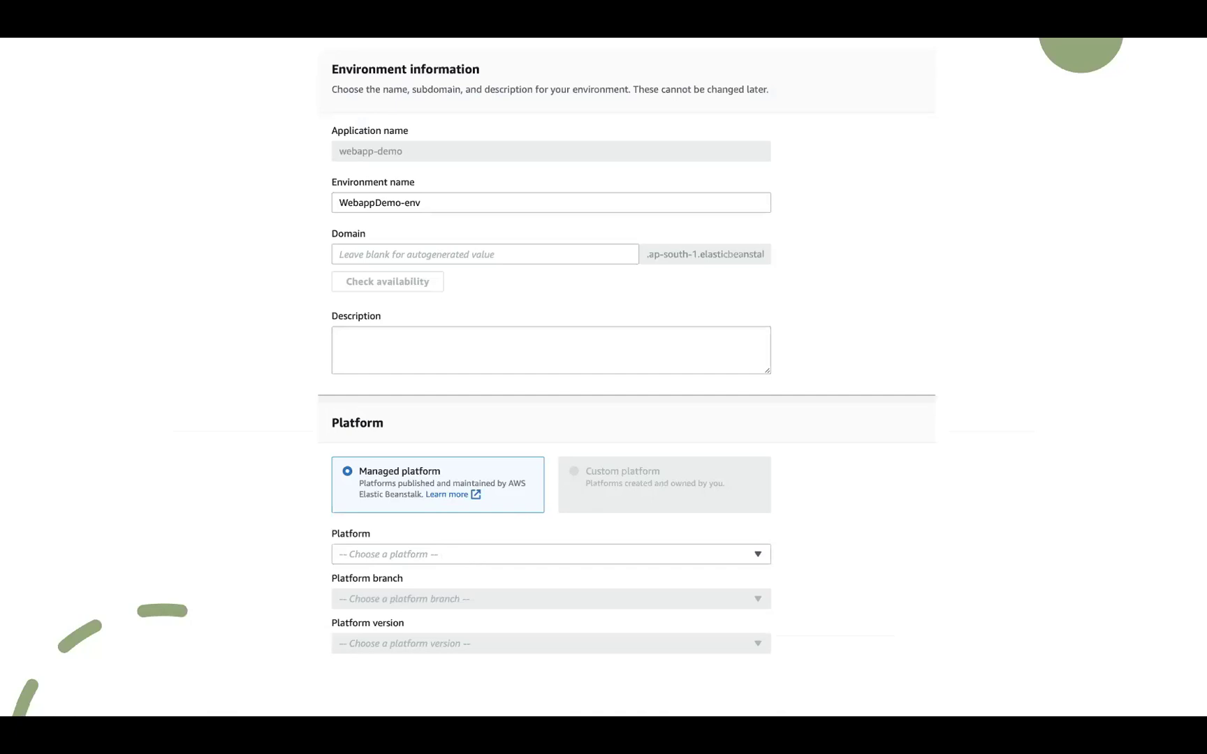
key("Right")
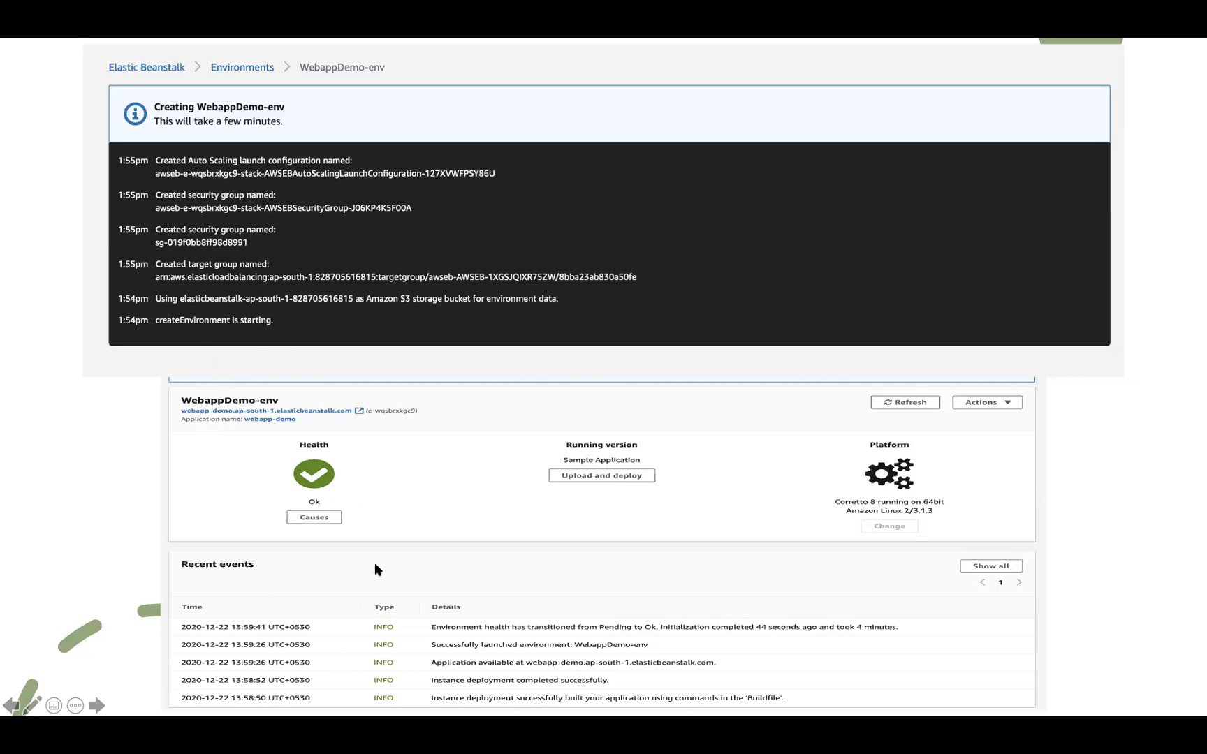
left_click(442, 472)
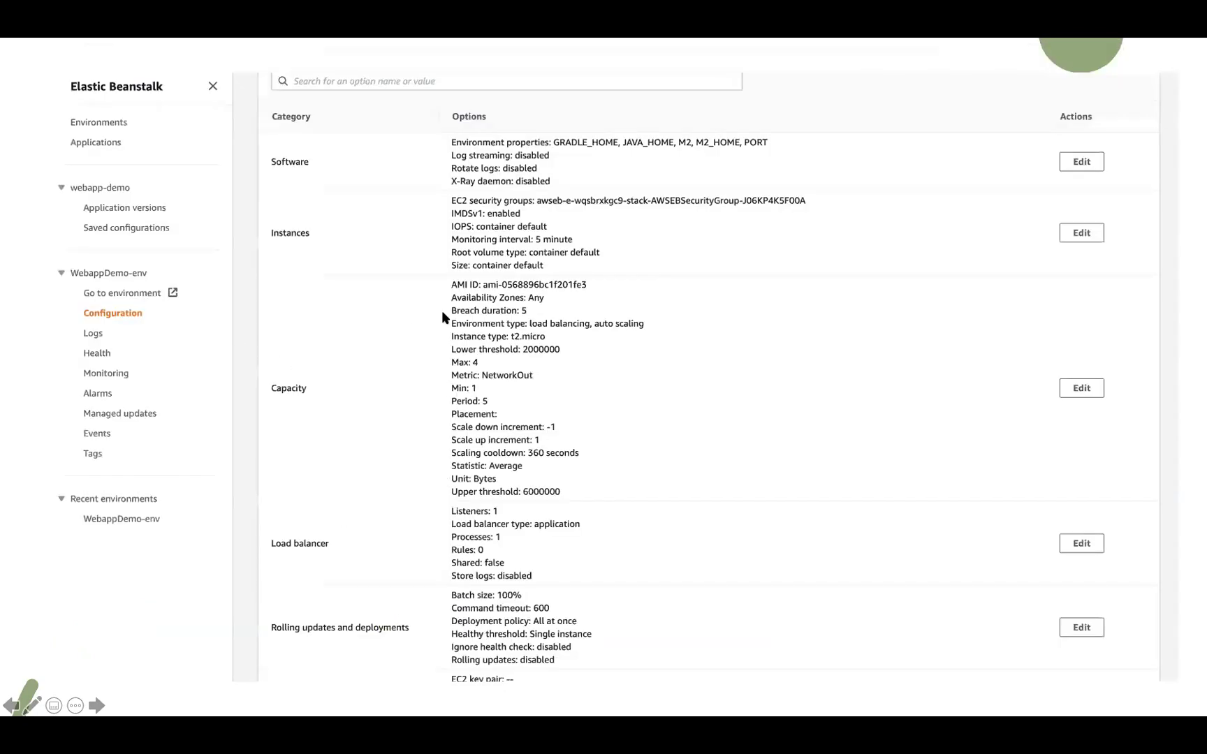
left_click(442, 310)
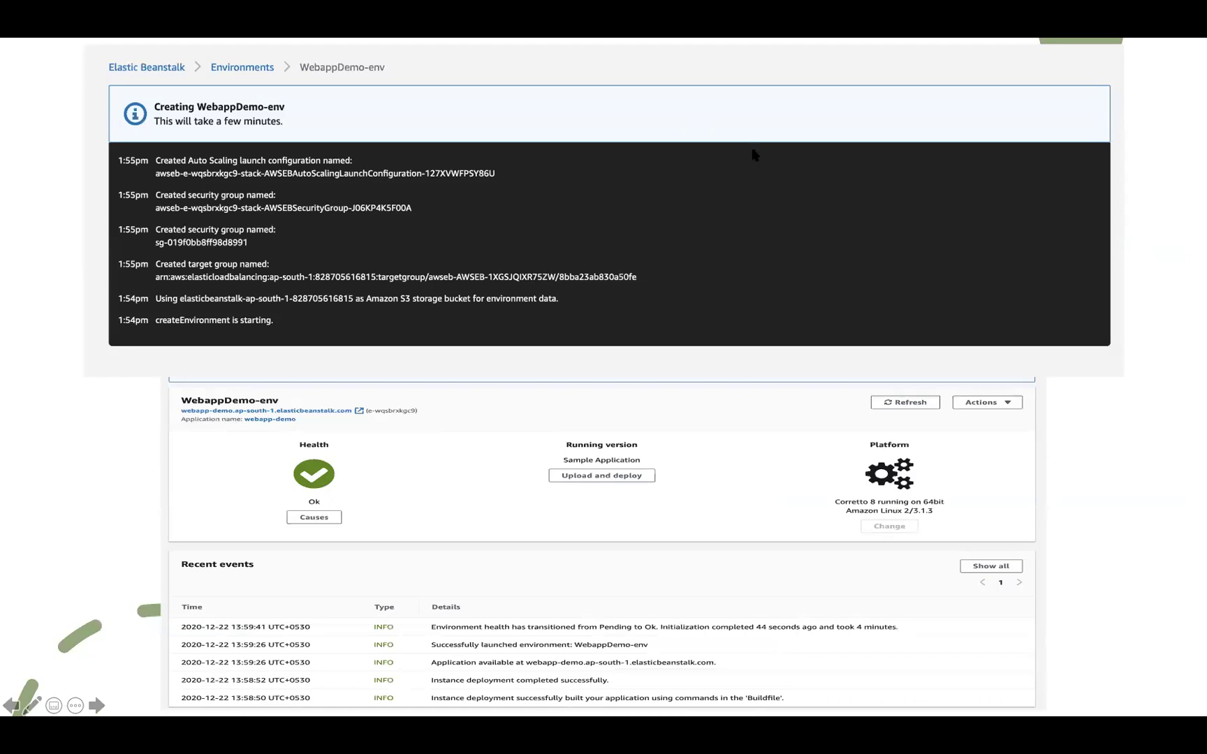
key("Left")
key("Left")
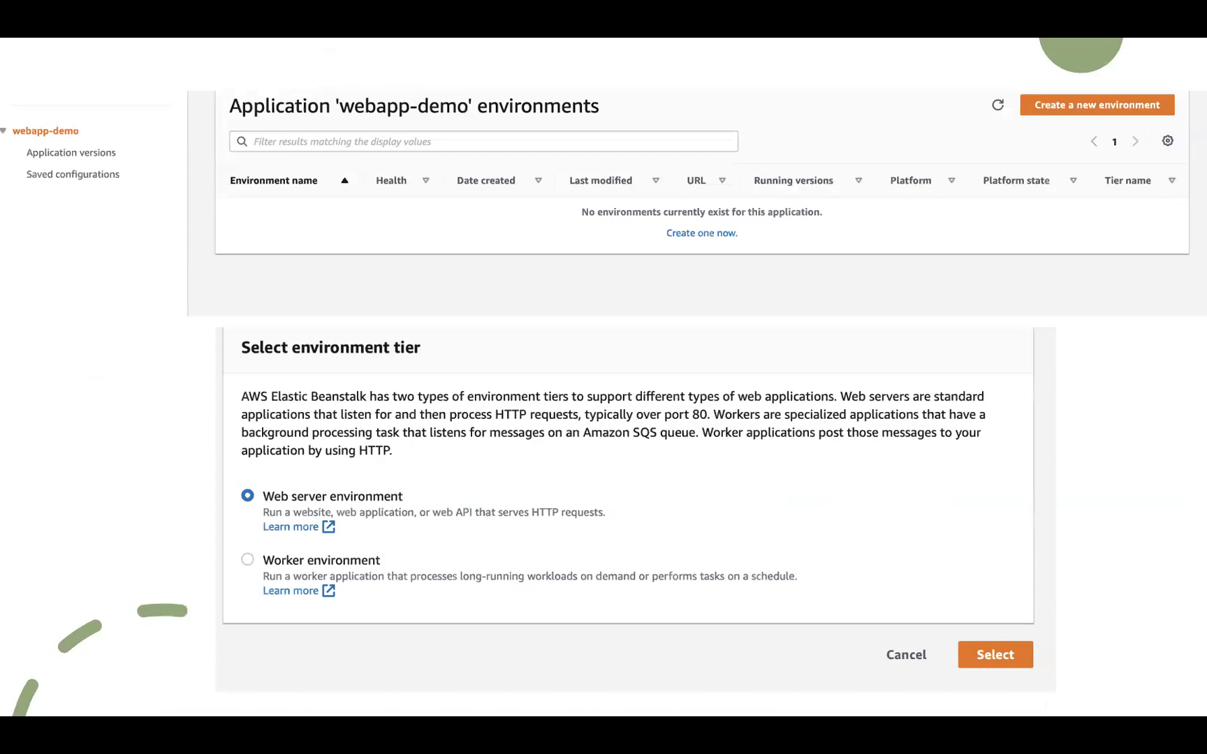
key("Left")
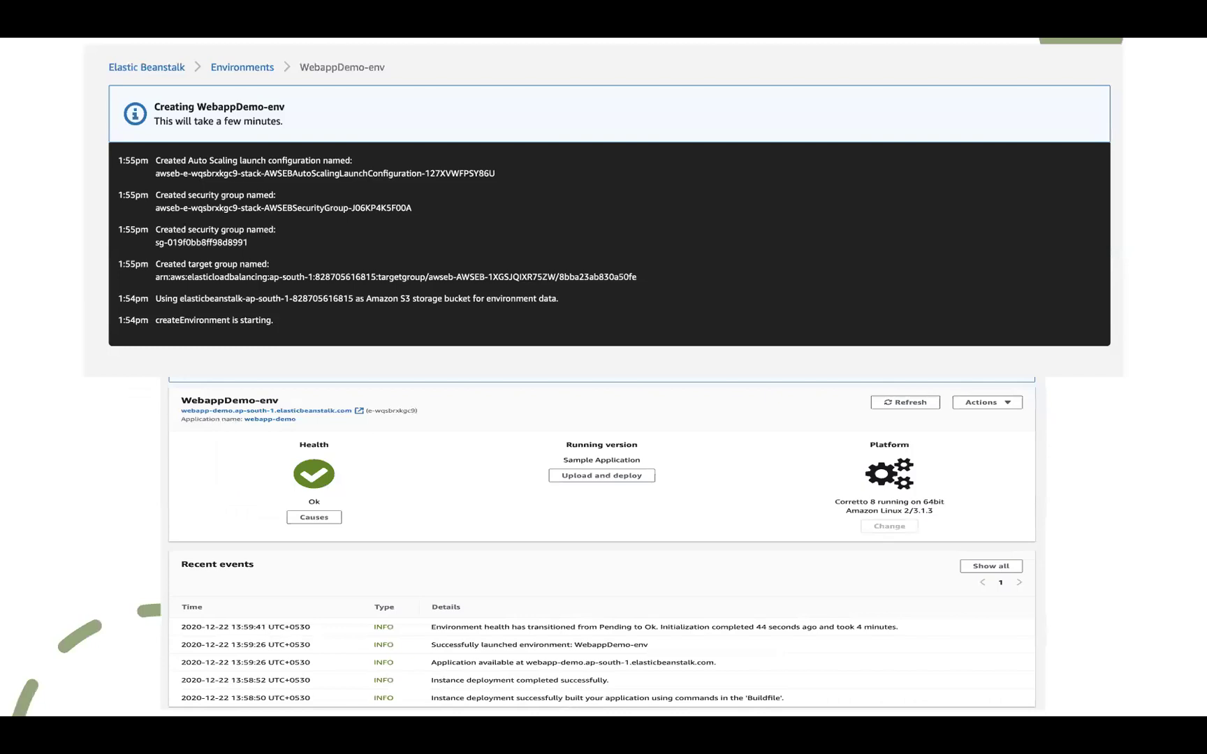
left_click(370, 523)
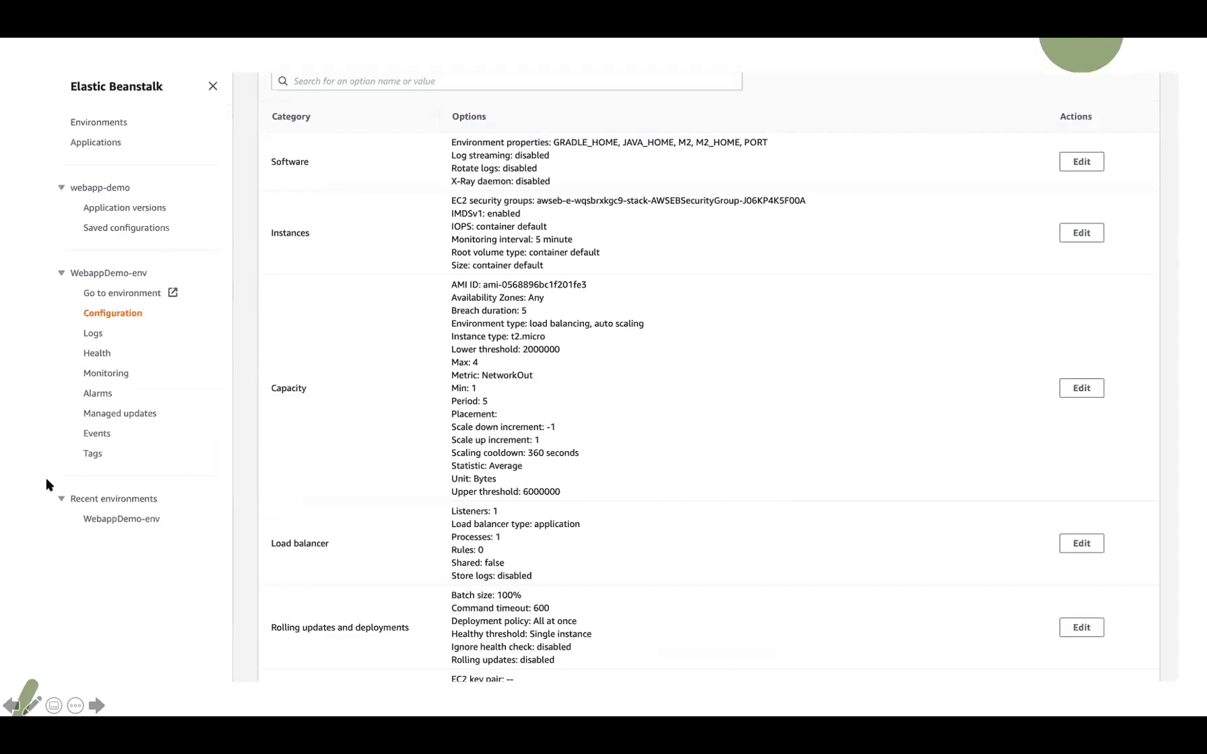
left_click(171, 227)
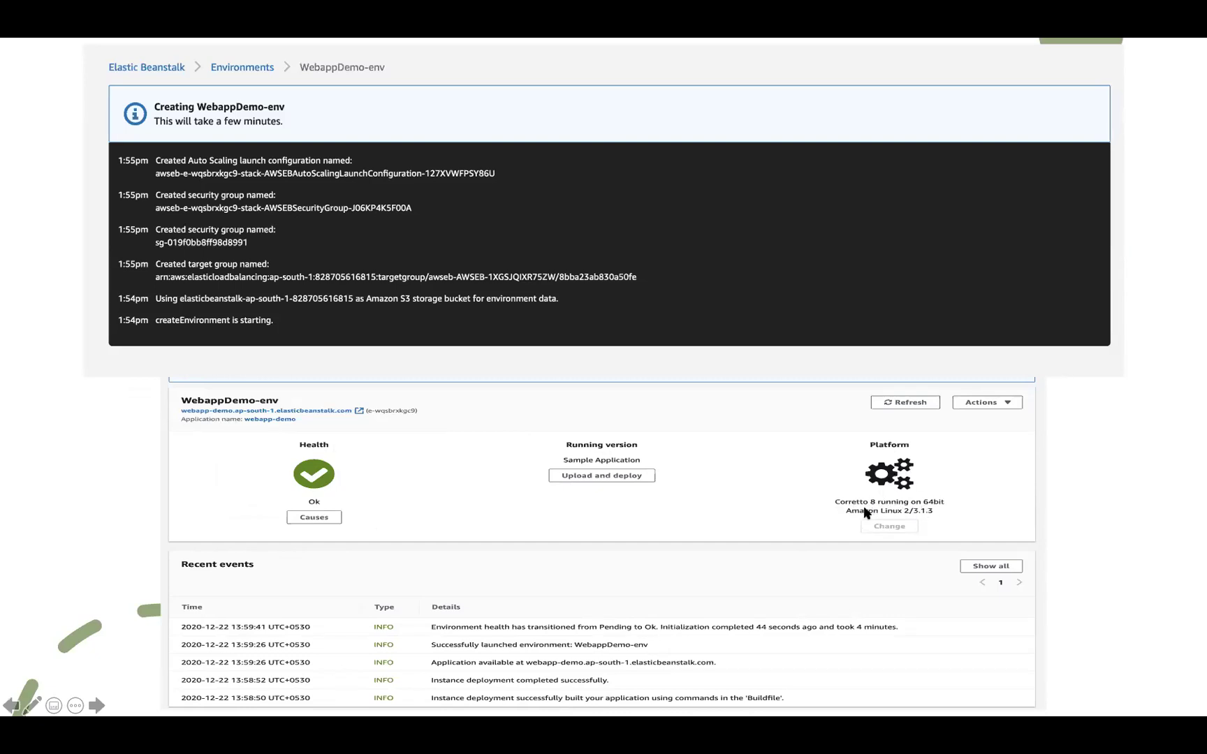
key("Right")
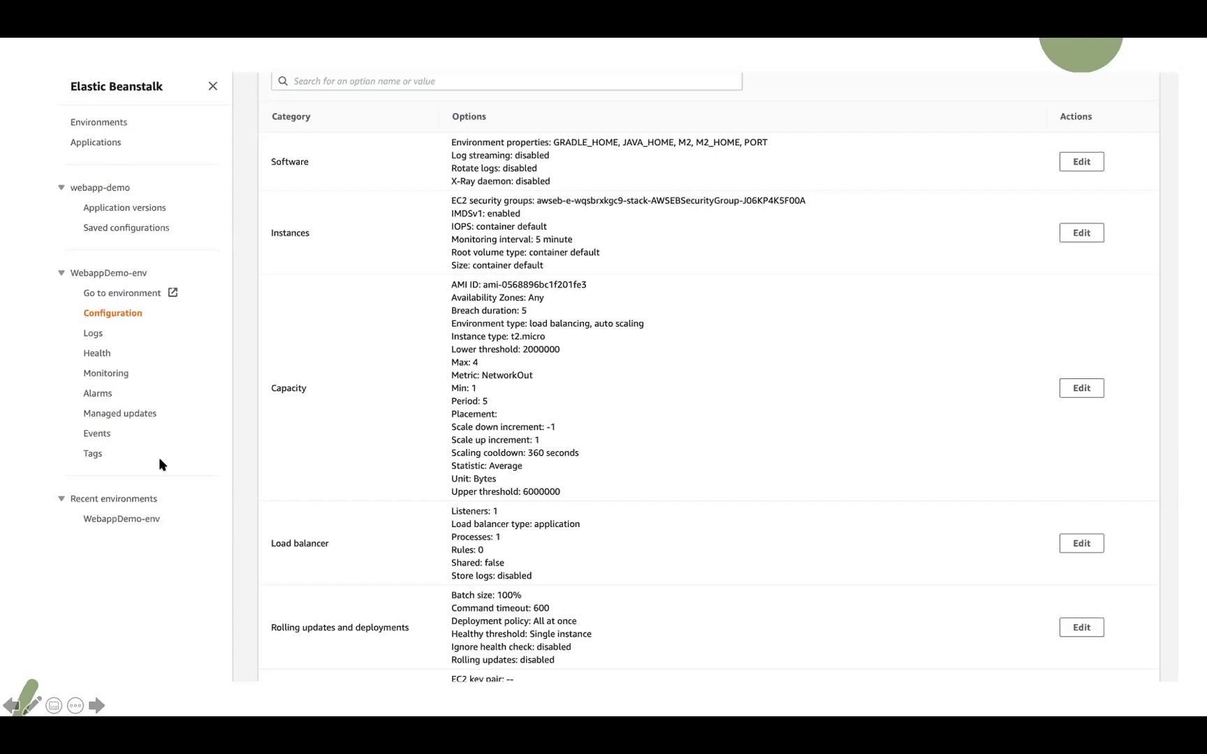
key("Right")
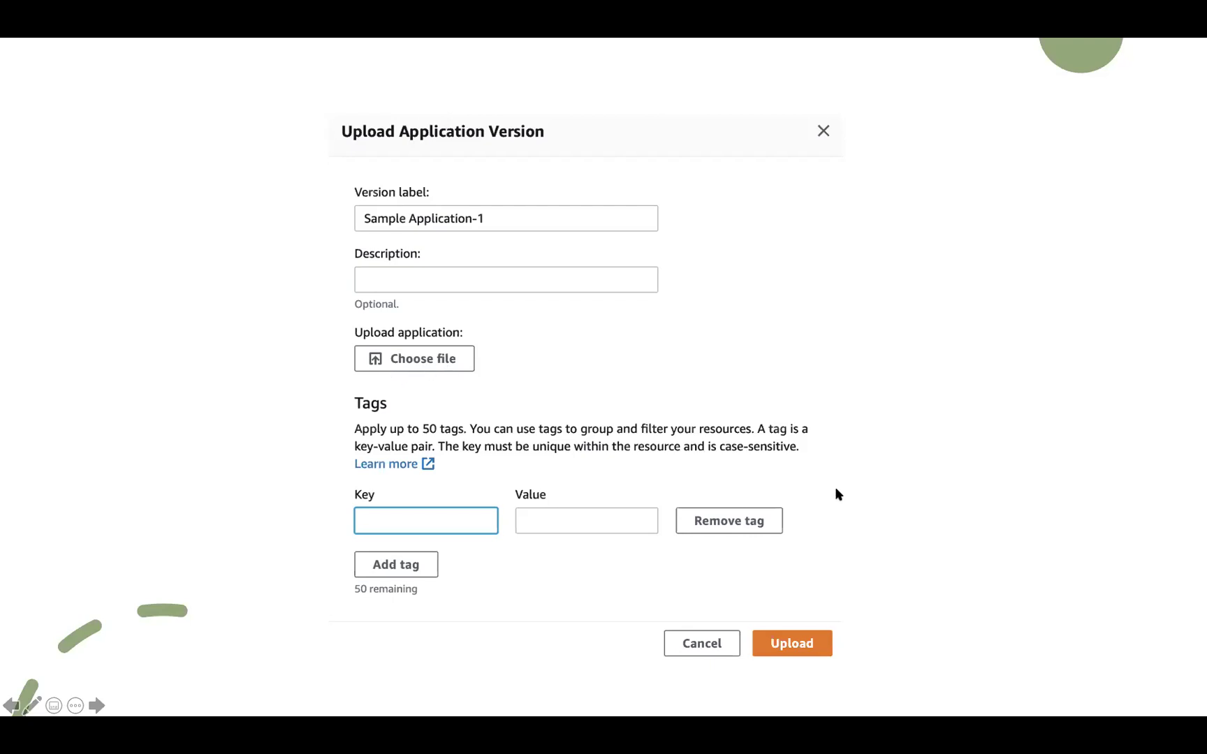
left_click(817, 597)
key("Left")
key("Escape")
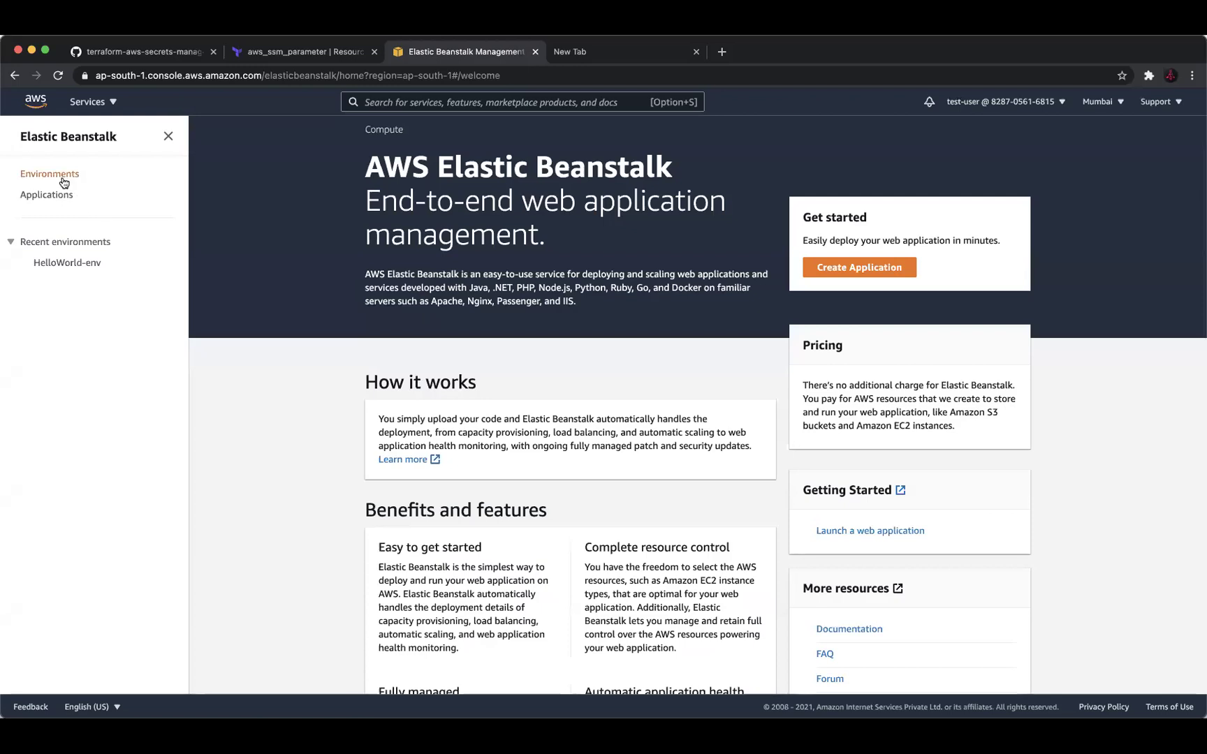
- Start creating a new web application and look over the application name and tag fields of the form
left_click(900, 277)
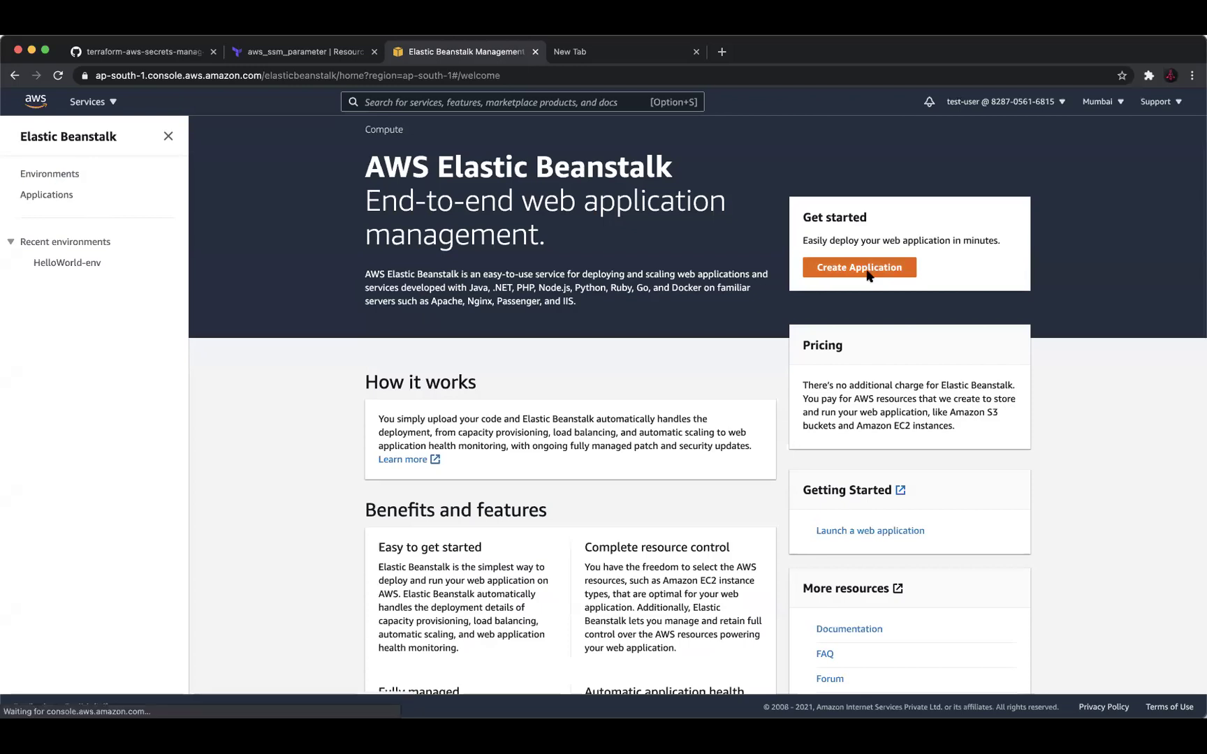
scroll(336, 298, "down", 10)
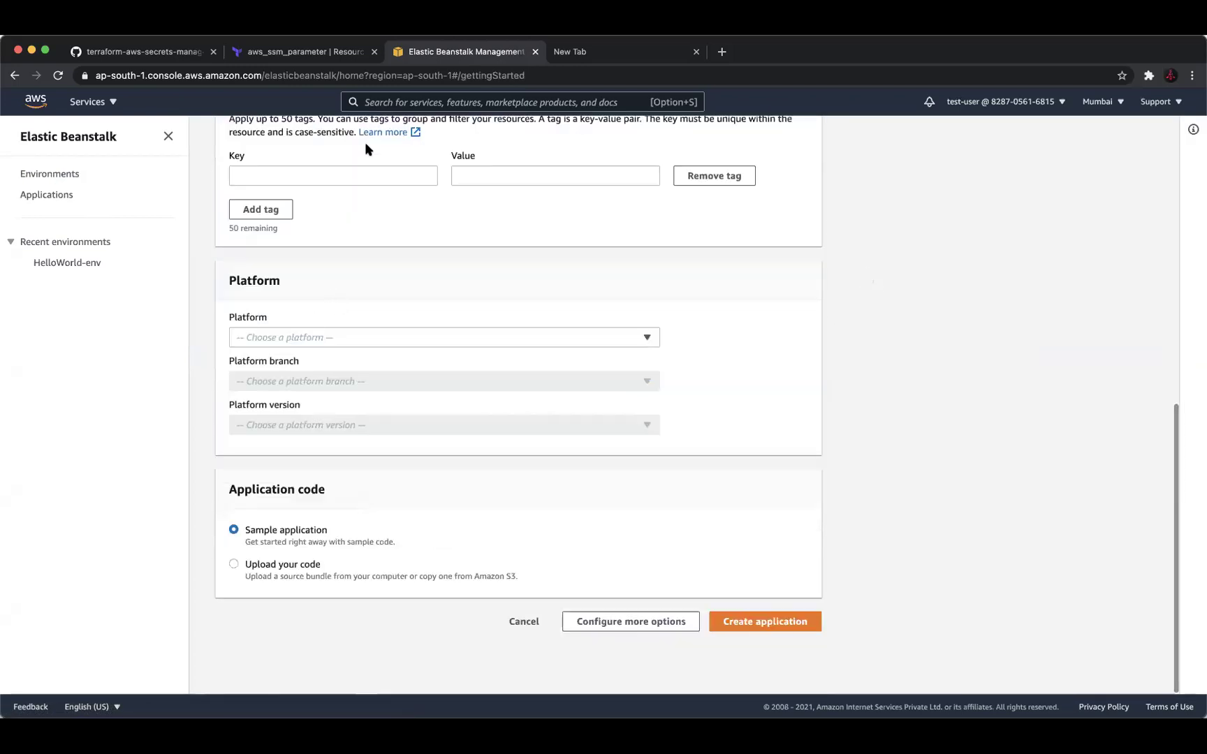
scroll(367, 148, "up", 2)
scroll(780, 270, "up", 2)
left_click(496, 229)
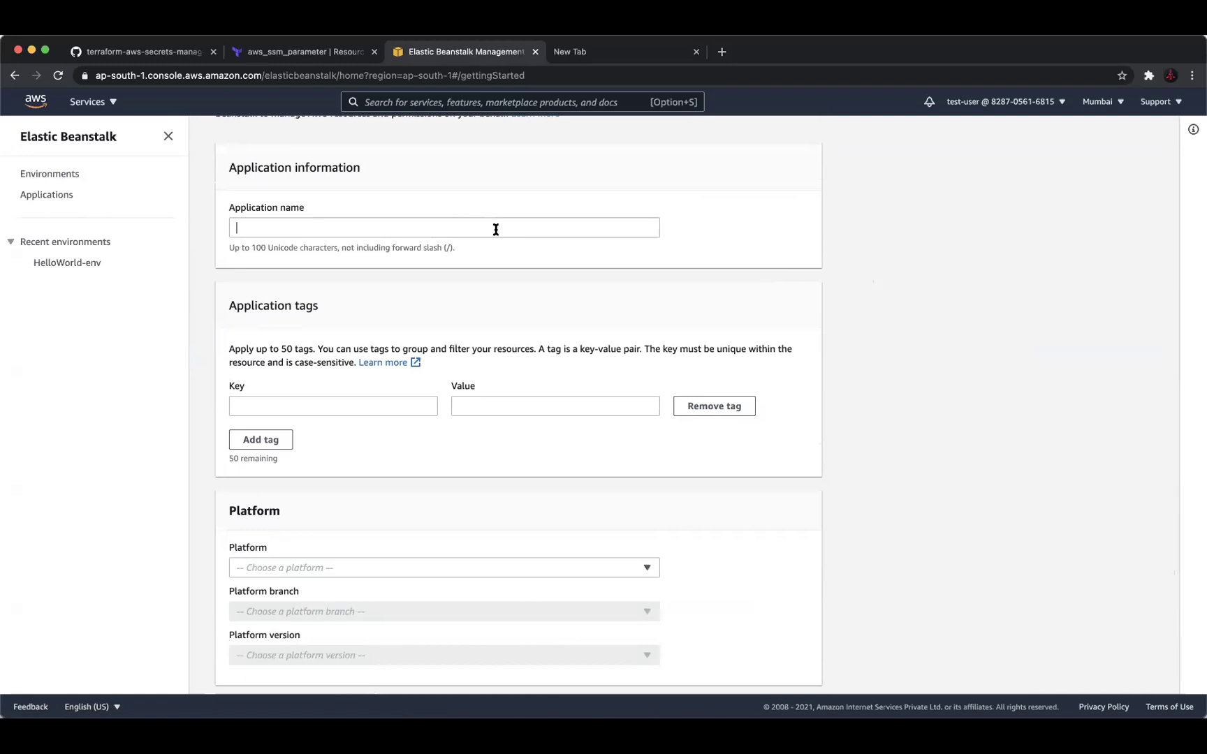
scroll(485, 391, "down", 1)
left_click(484, 397)
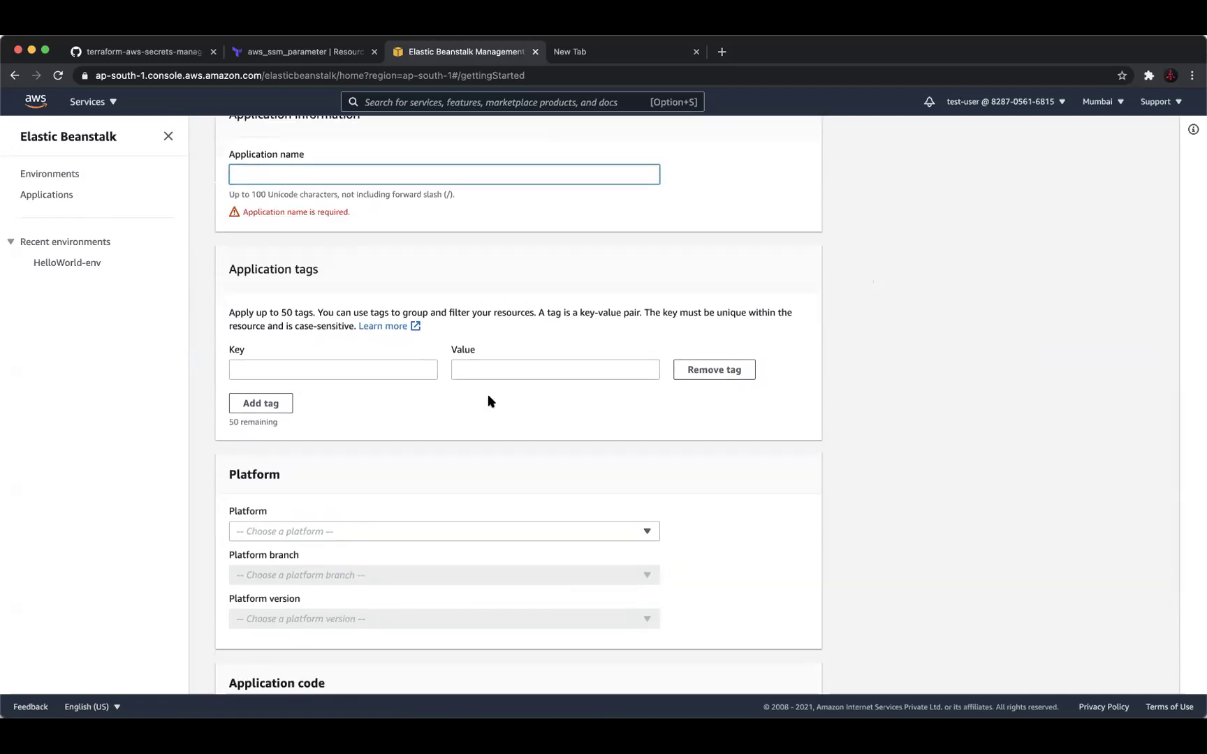
- Choose Java as the application's platform and check the available platform branches, keeping Corretto 11 running on 64bit Amazon Linux 2
left_click(456, 531)
scroll(450, 317, "down", 2)
scroll(449, 316, "up", 1)
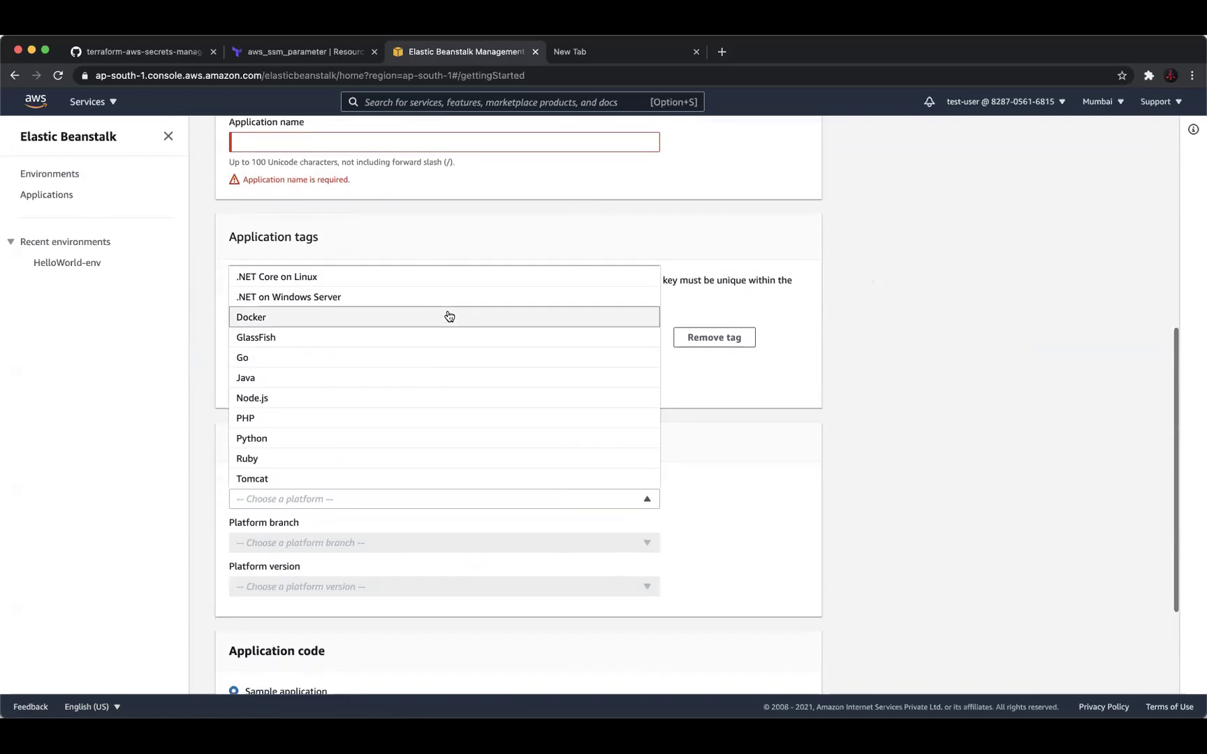
left_click(447, 379)
left_click(431, 542)
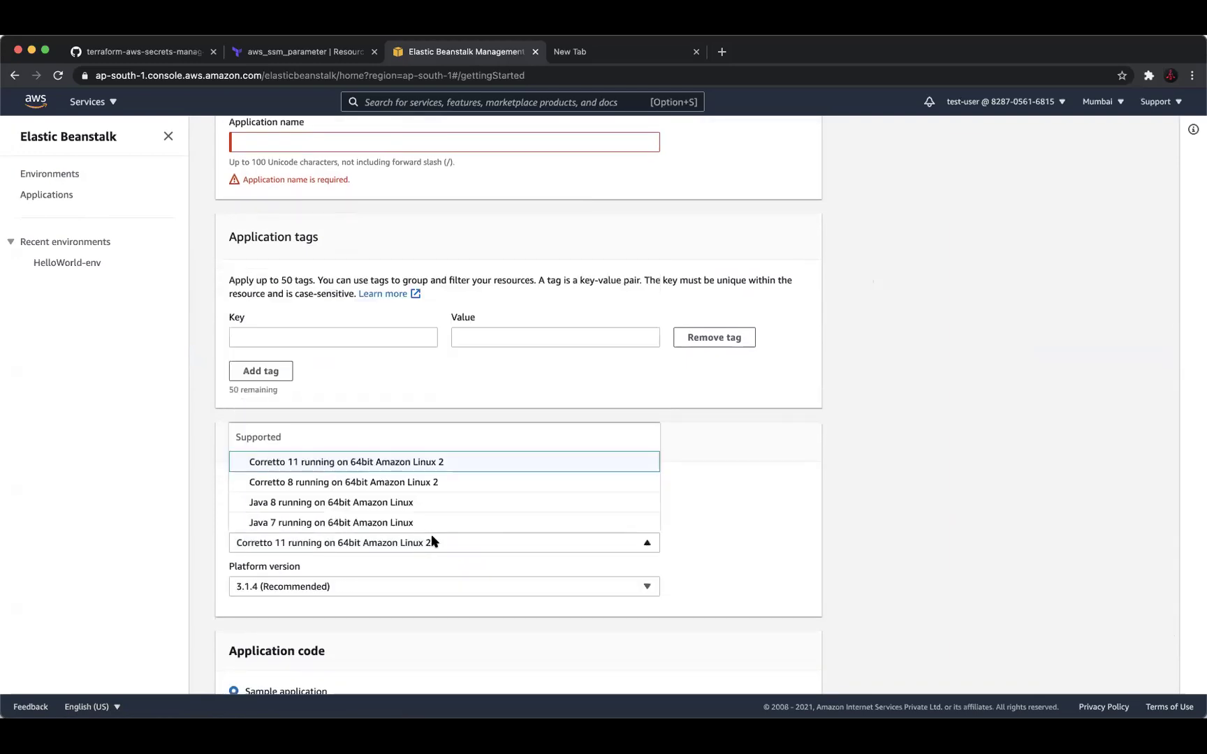
scroll(428, 506, "down", 1)
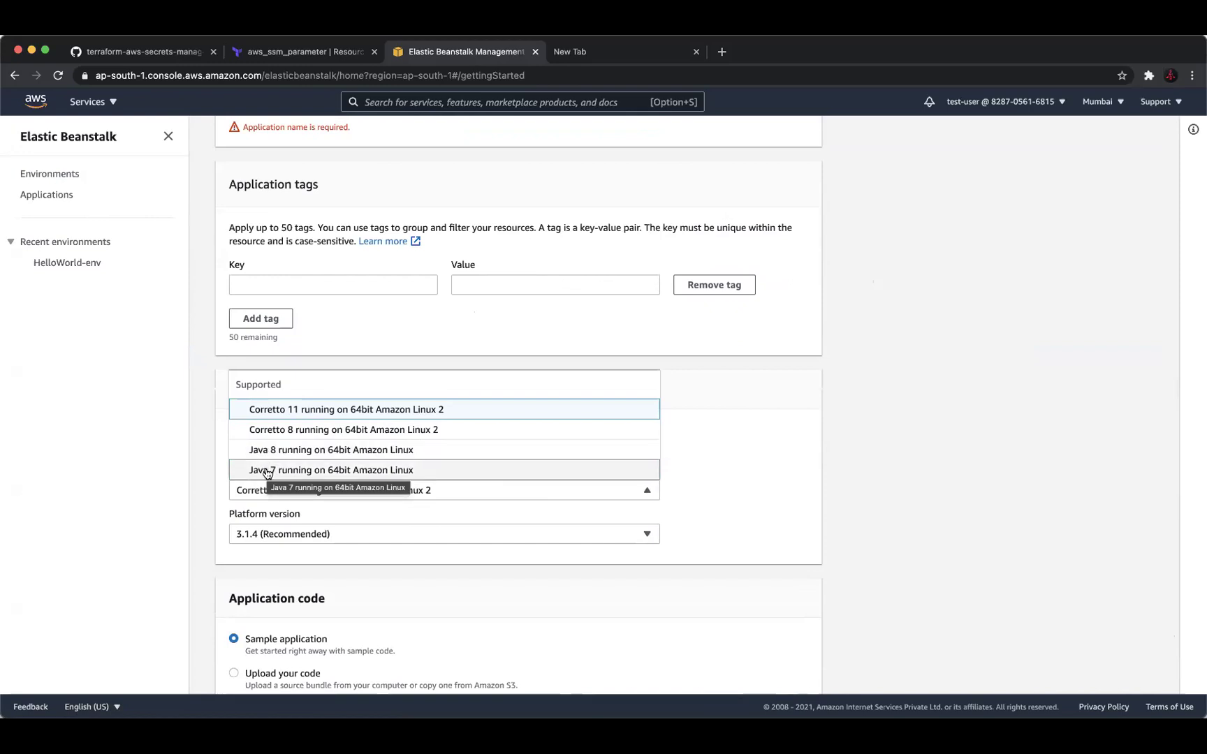
left_click(223, 478)
left_click(272, 492)
left_click(213, 491)
scroll(213, 490, "down", 3)
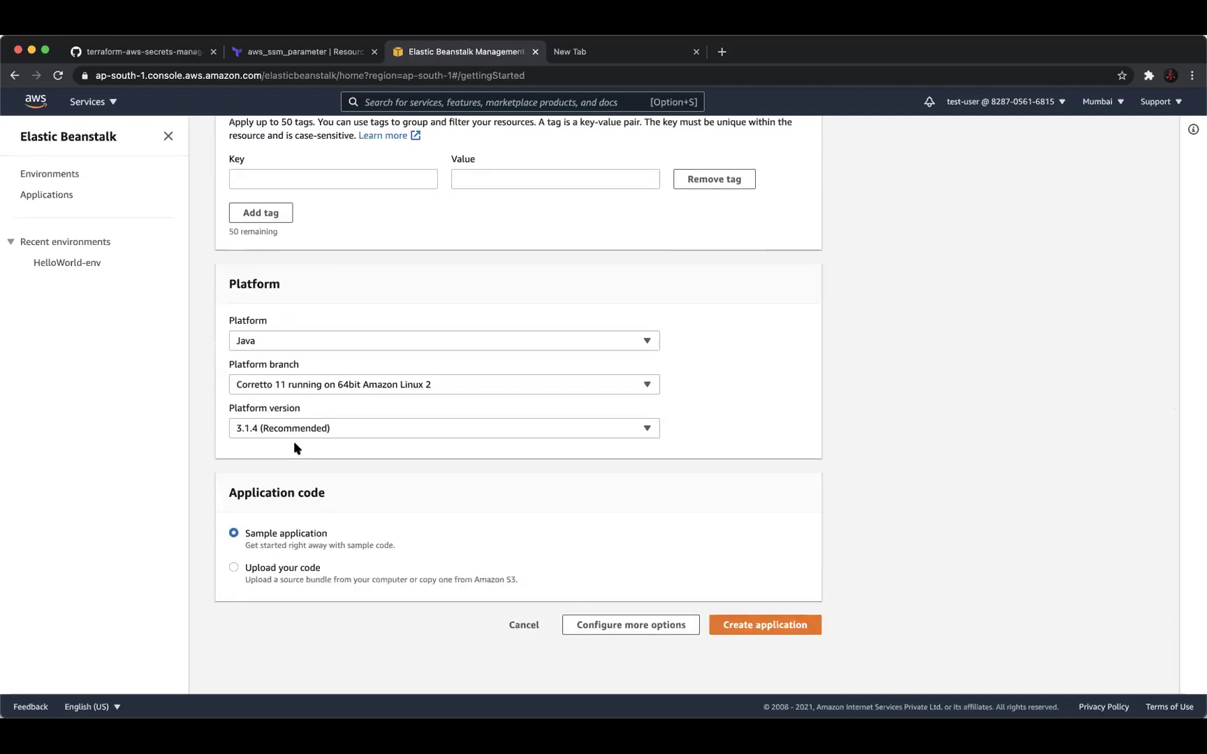
scroll(296, 444, "down", 1)
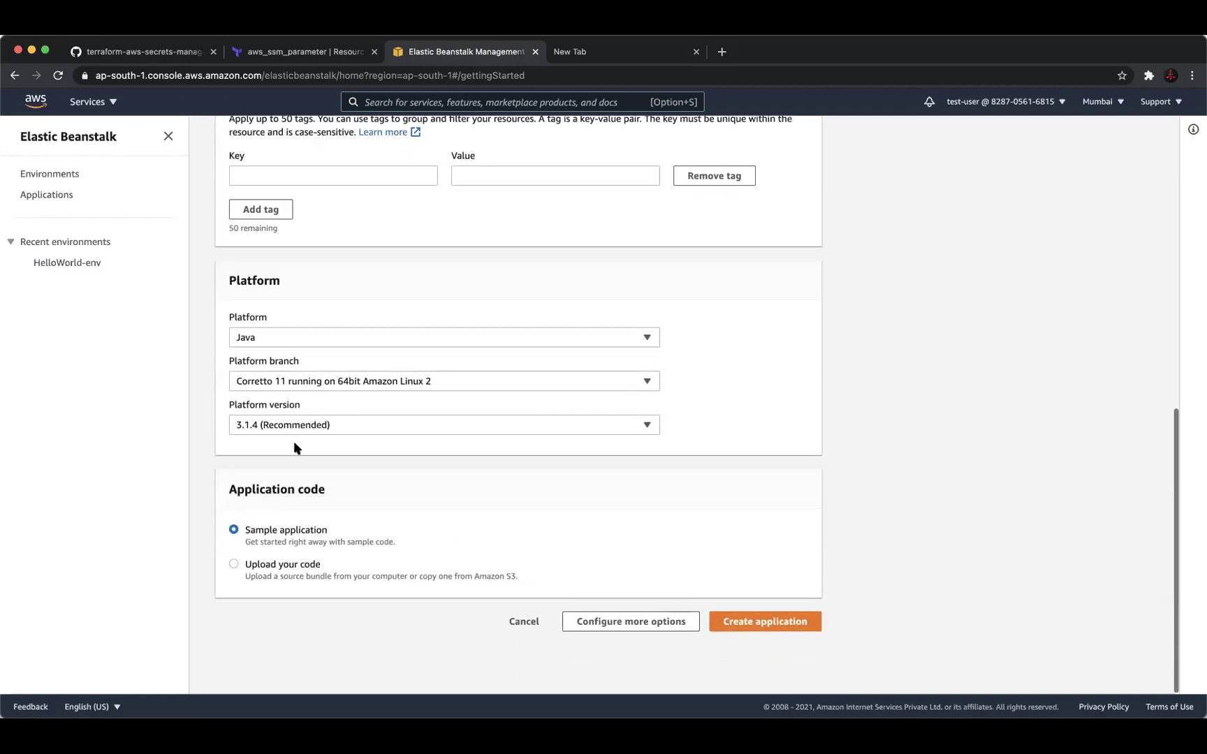
- Set the application code to an upload of your own code and review the source code origin options
left_click(234, 567)
scroll(235, 570, "down", 1)
scroll(234, 569, "down", 5)
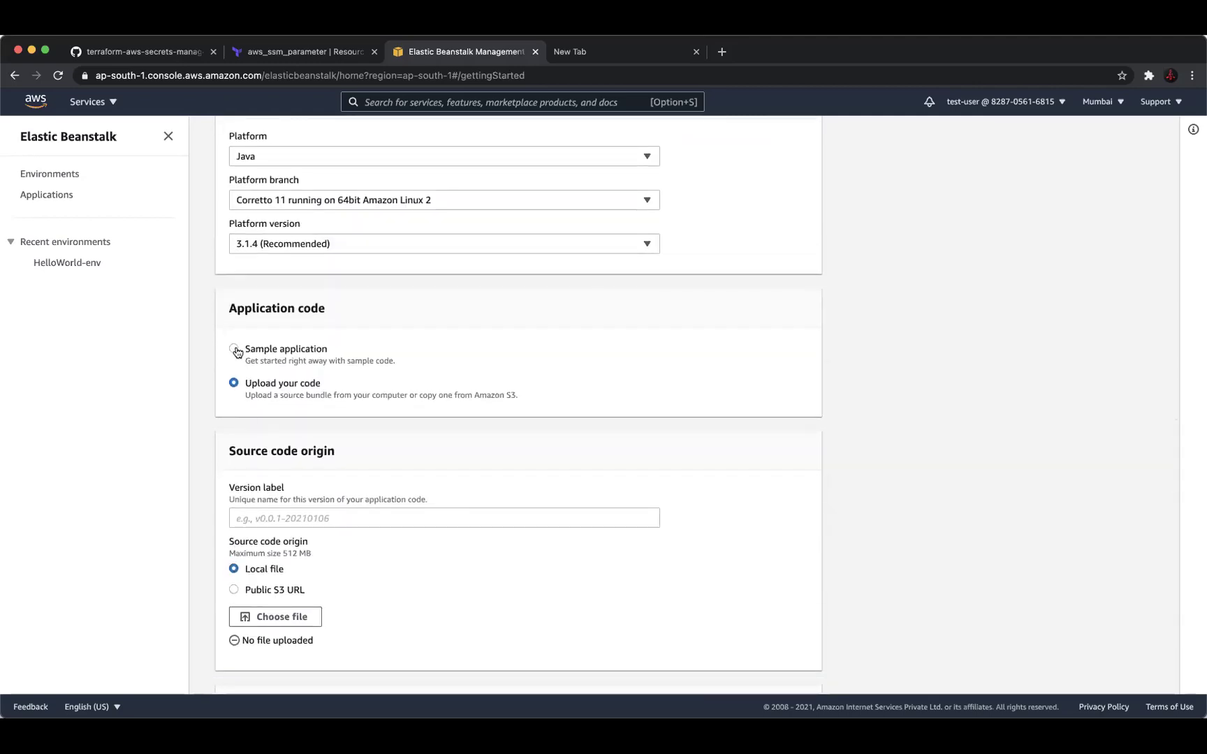
scroll(237, 524, "down", 3)
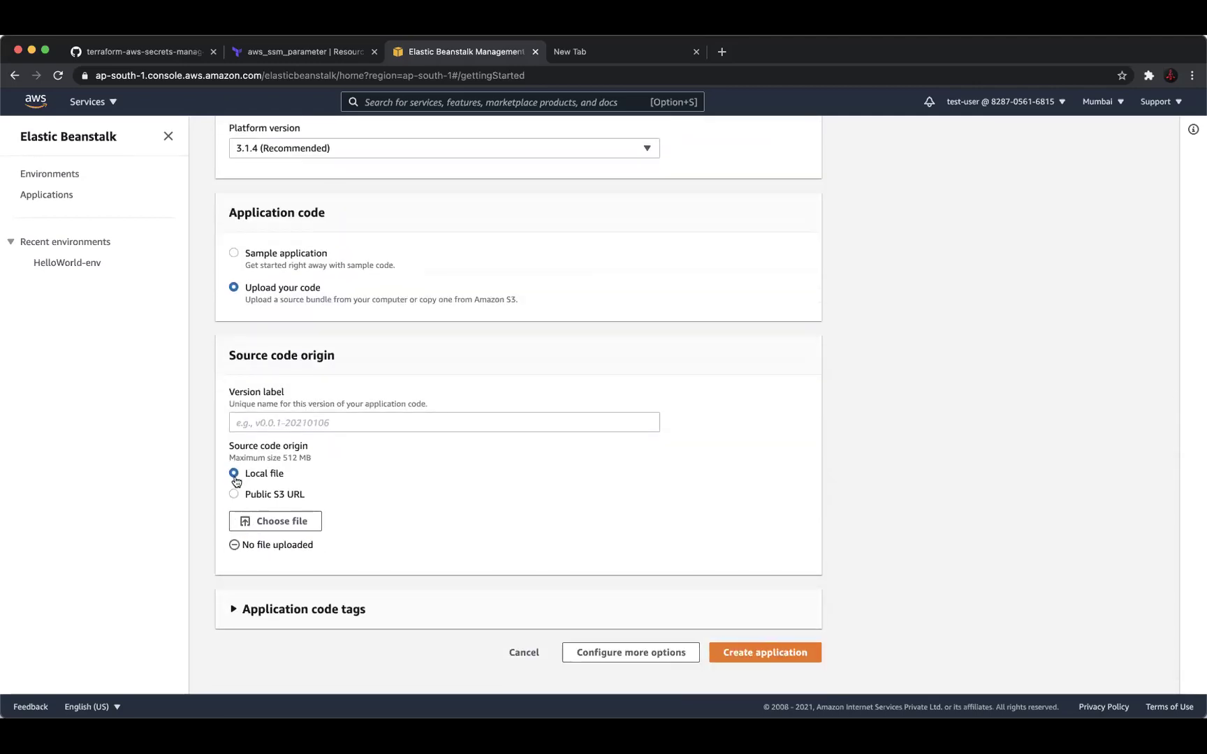
scroll(236, 480, "down", 1)
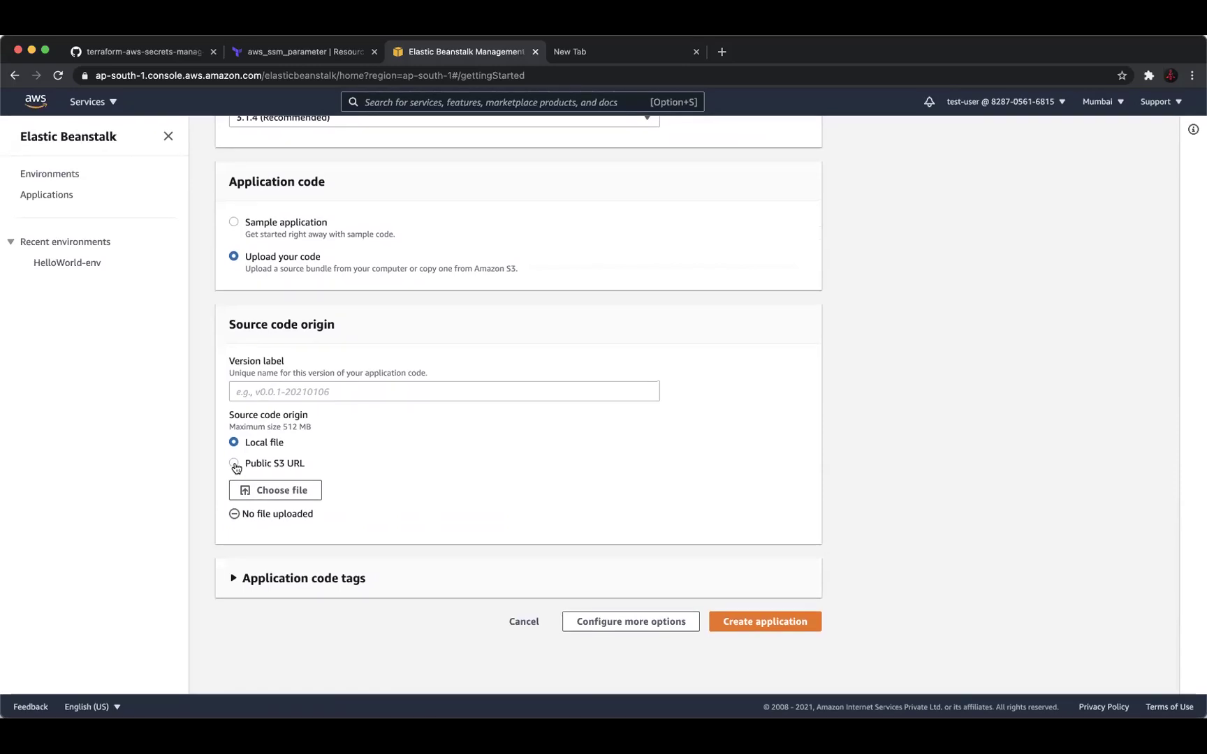
- Enter xzr as the application name
scroll(306, 326, "up", 10)
left_click(282, 566)
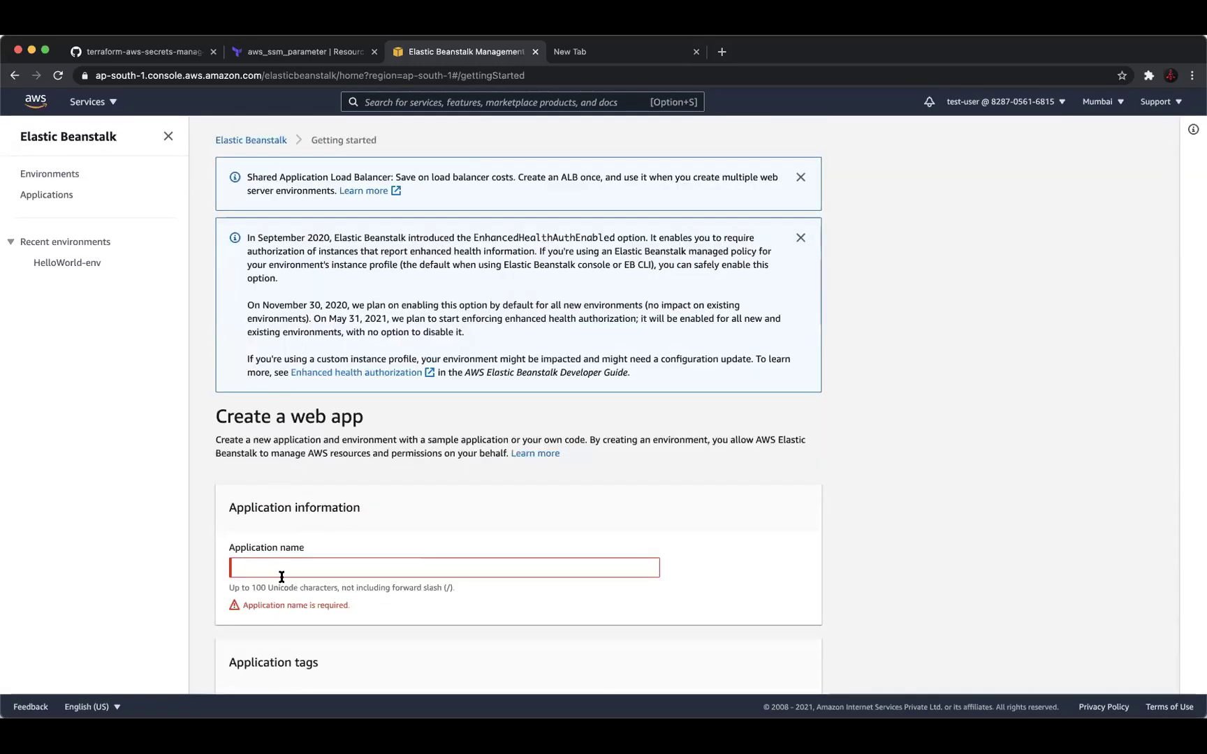
type("xzr")
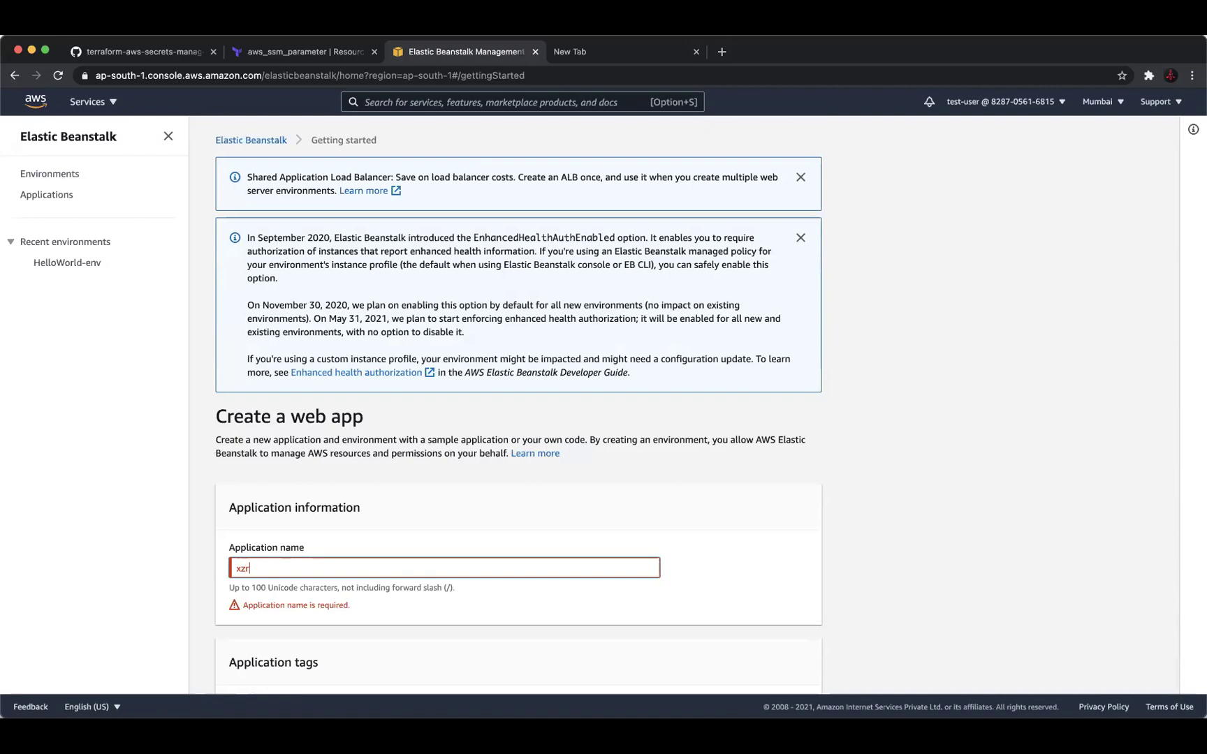
scroll(342, 587, "down", 5)
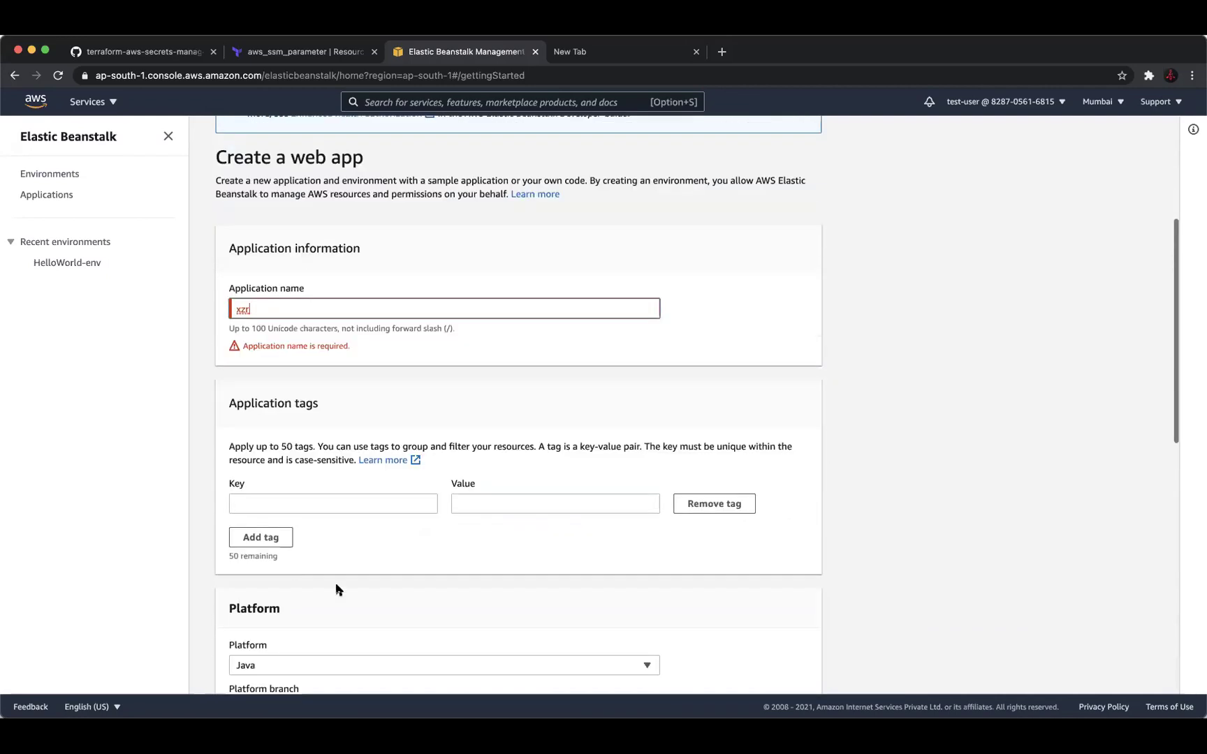
- Select the sample application as the application code and create the application
scroll(315, 587, "down", 9)
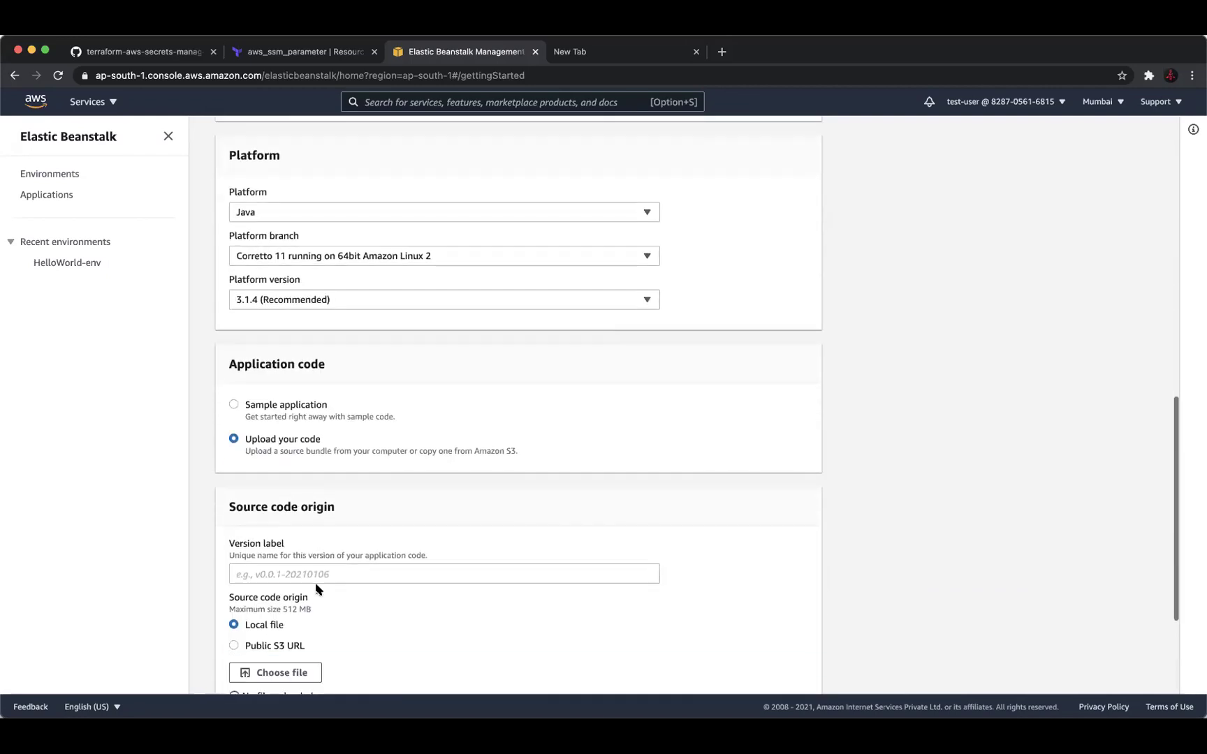
left_click(253, 406)
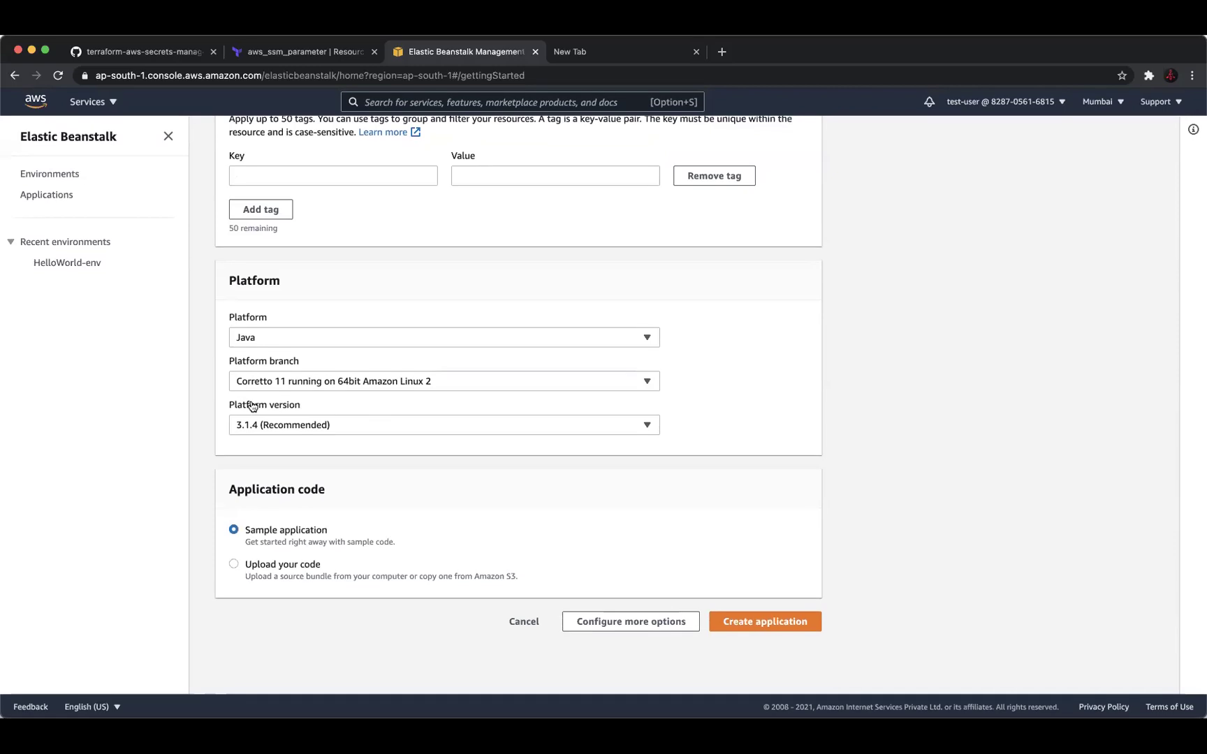
scroll(252, 407, "up", 2)
scroll(252, 407, "down", 2)
left_click(757, 622)
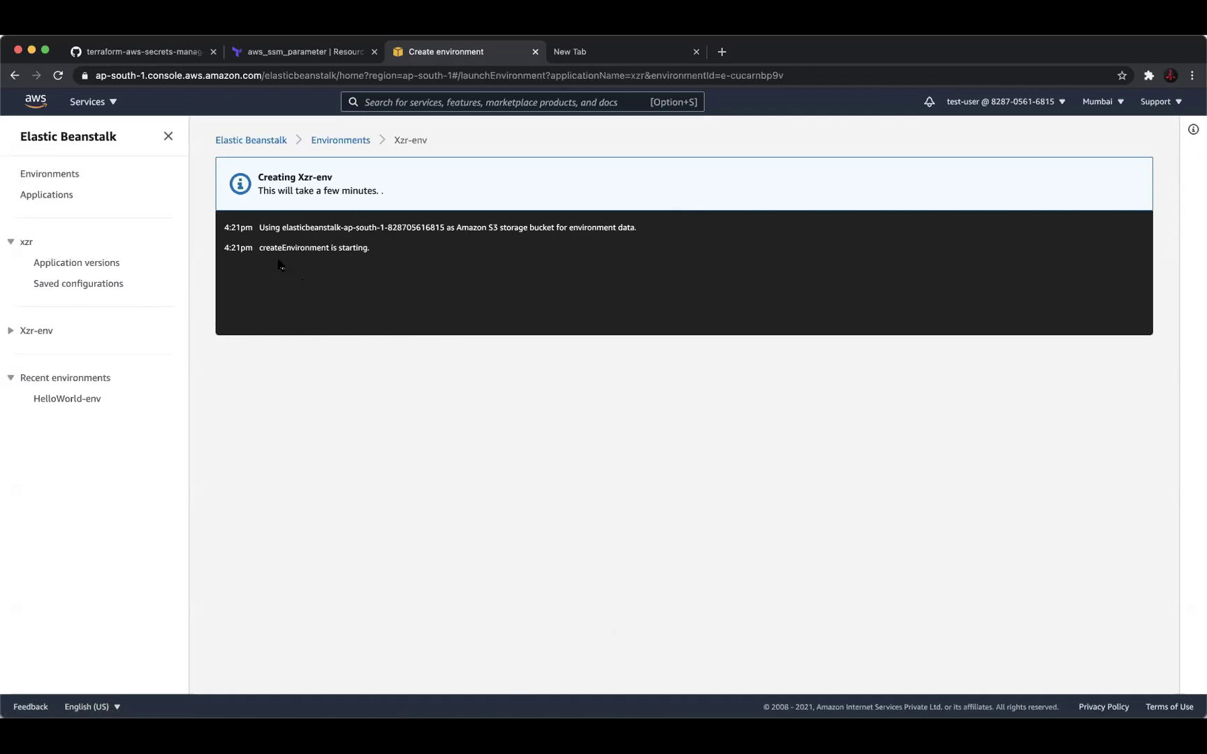
- Open the existing HelloWorld-env environment and review its health, running version, platform and recent events
left_click(94, 400)
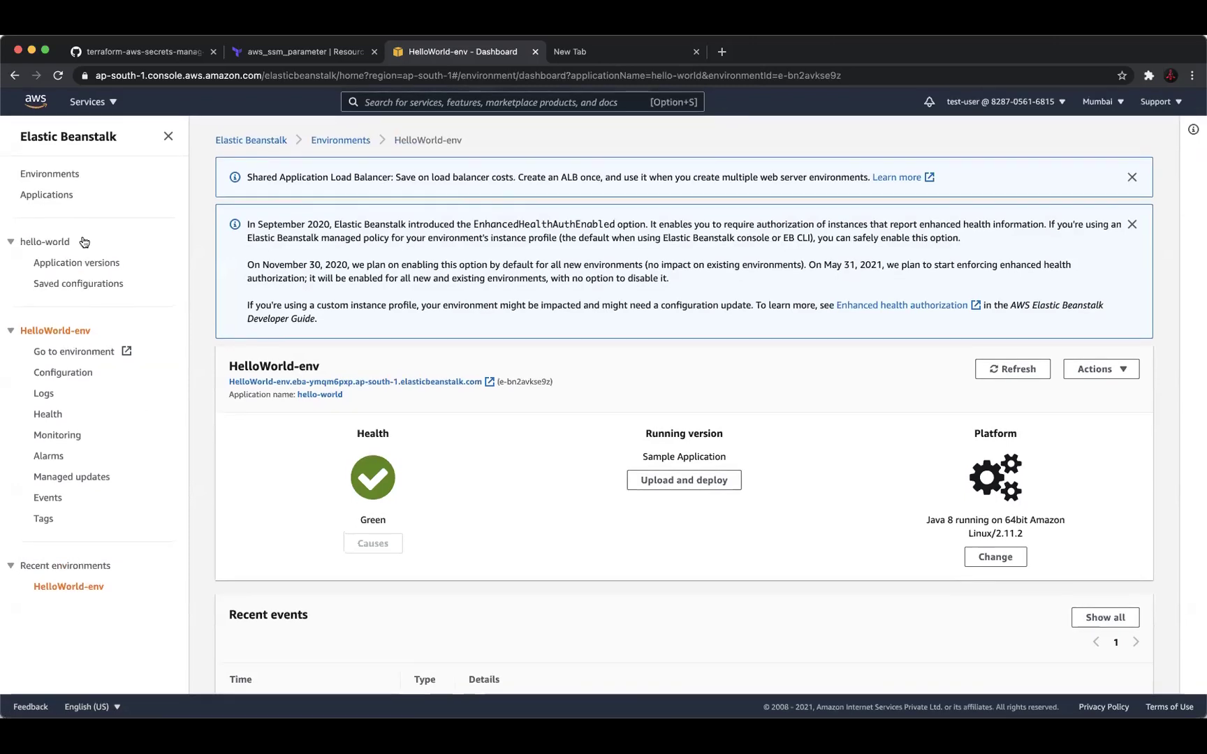
left_click(12, 243)
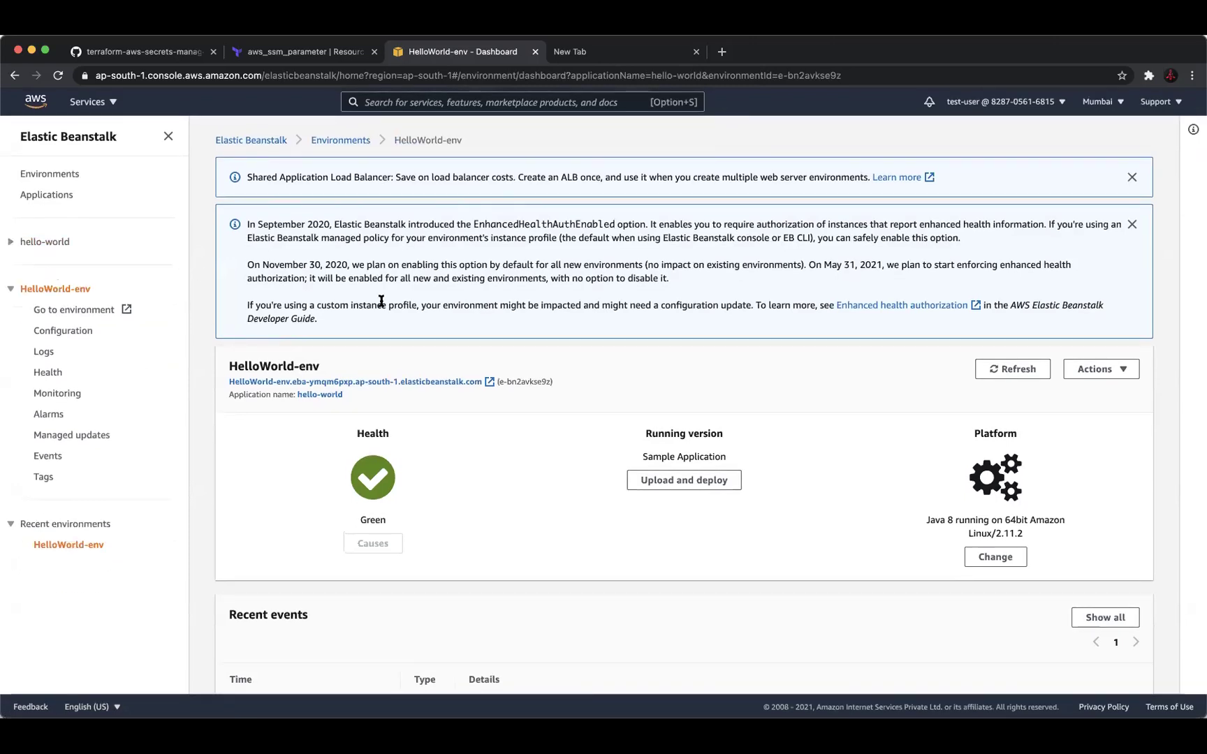
scroll(522, 398, "down", 3)
scroll(499, 412, "down", 1)
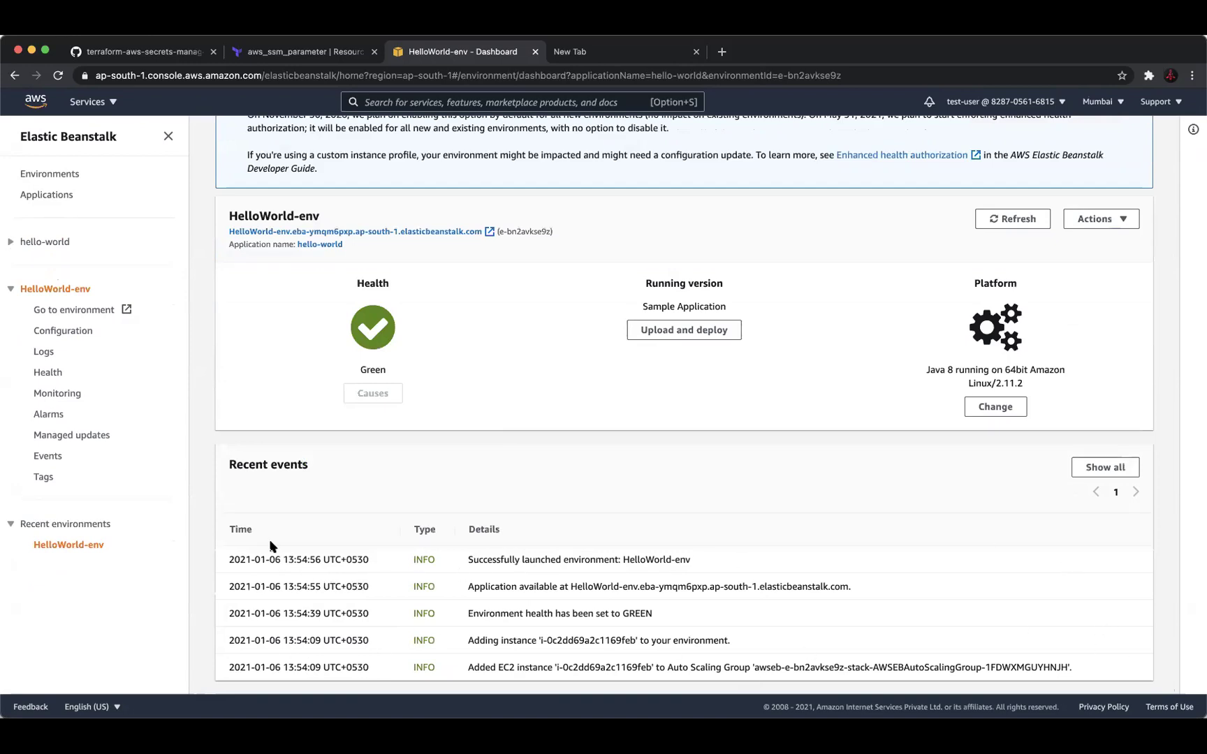
scroll(343, 580, "down", 1)
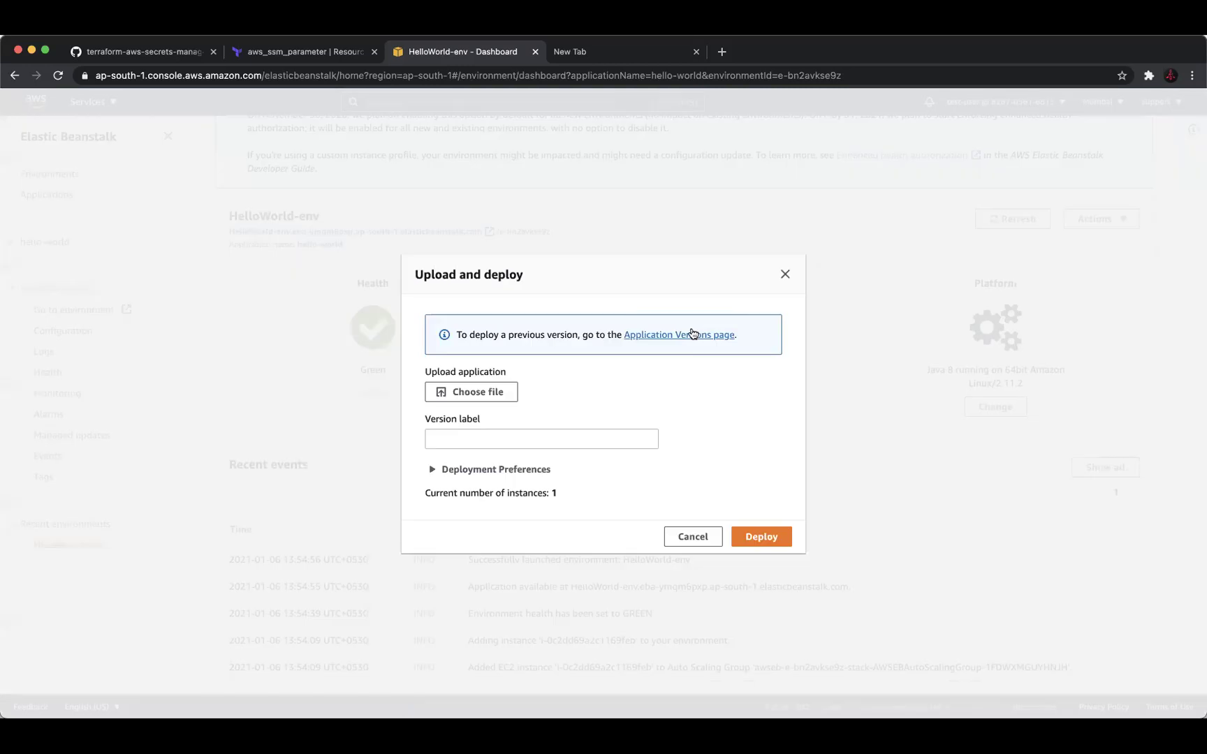
- Upload the helloWorld-0.0.1-SNAPSHOT jar with the version label Version-2 and deploy it to HelloWorld-env
left_click(676, 330)
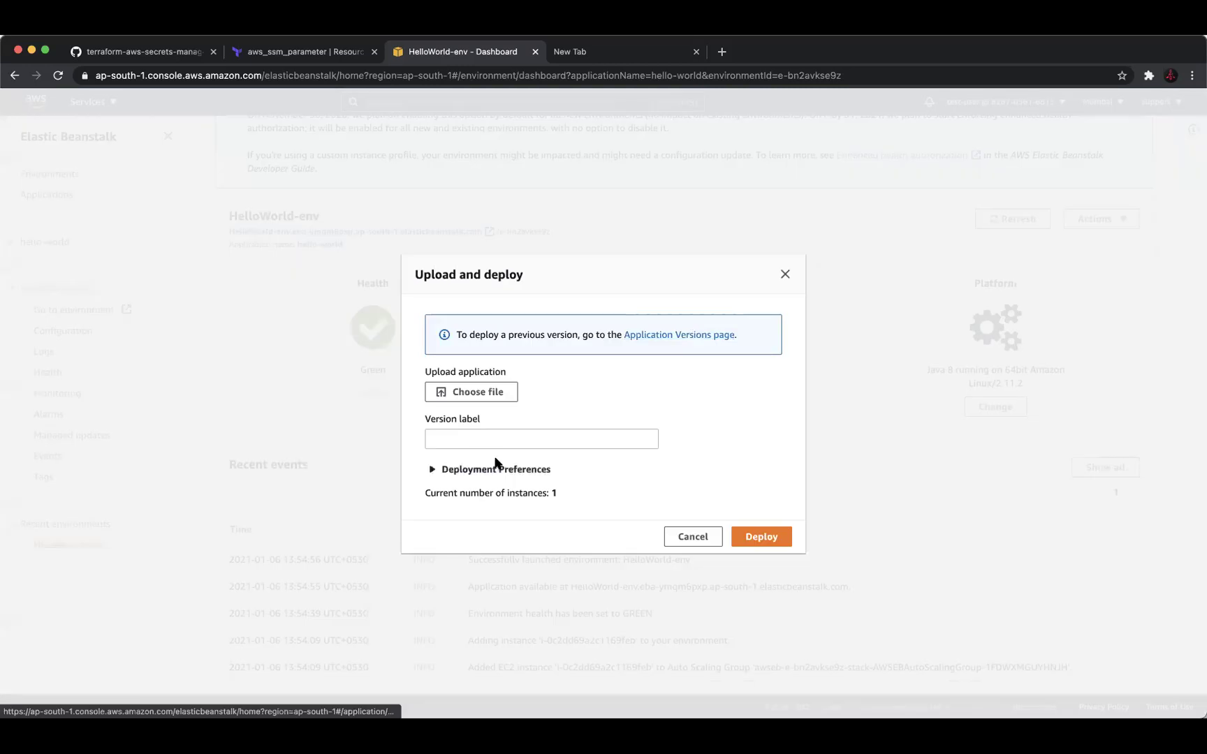
left_click(476, 388)
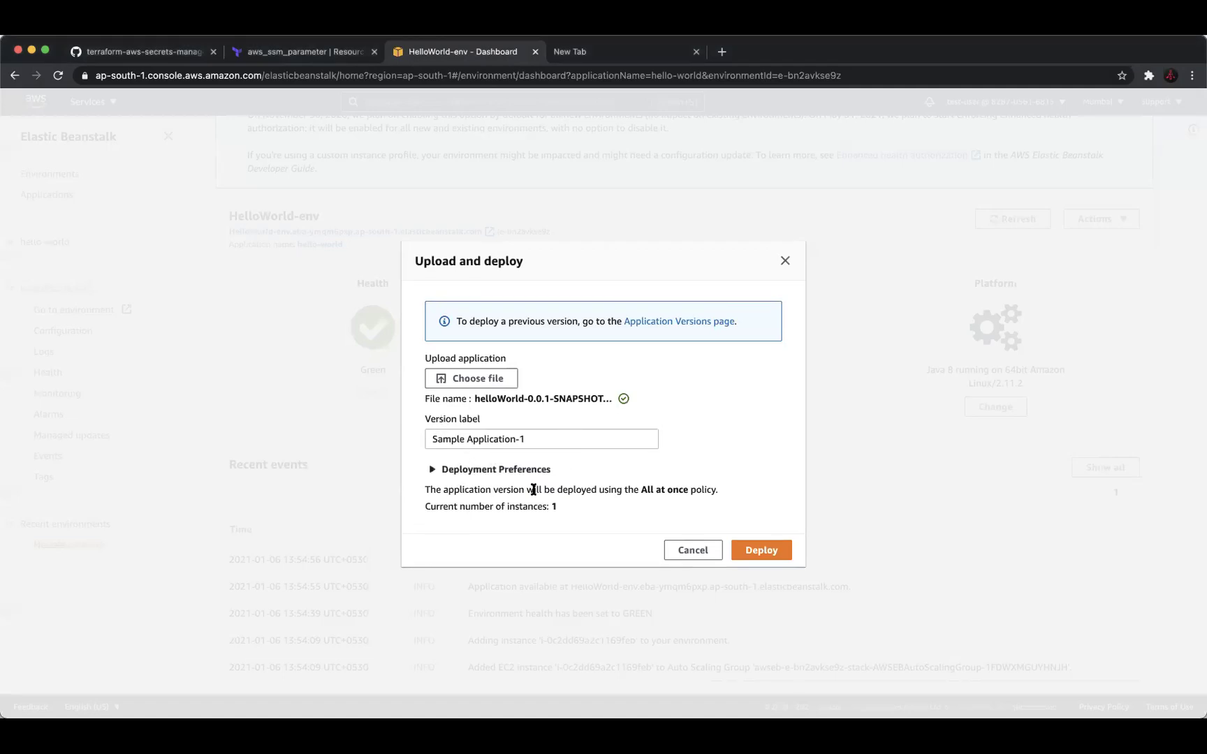
left_click(526, 439)
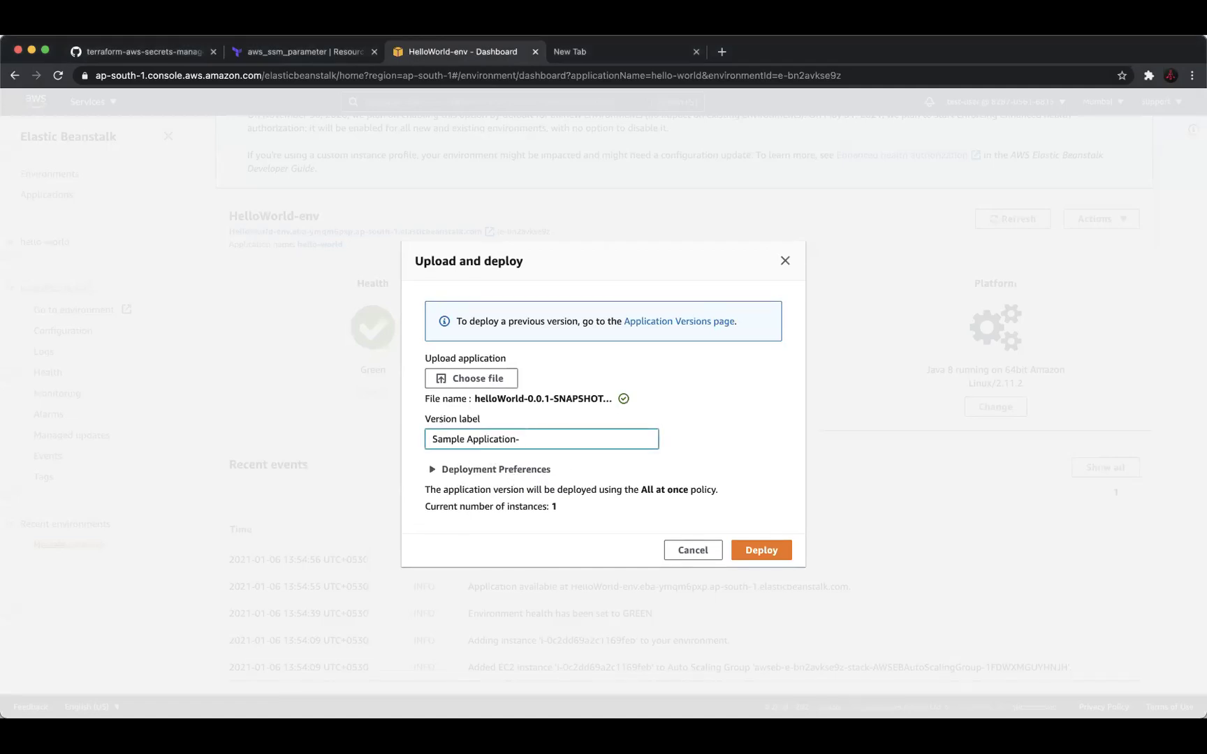
key("BackSpace")
key("BackSpace")
key("BackSpace")
key("BackSpace")
type("Version-2")
left_click(761, 551)
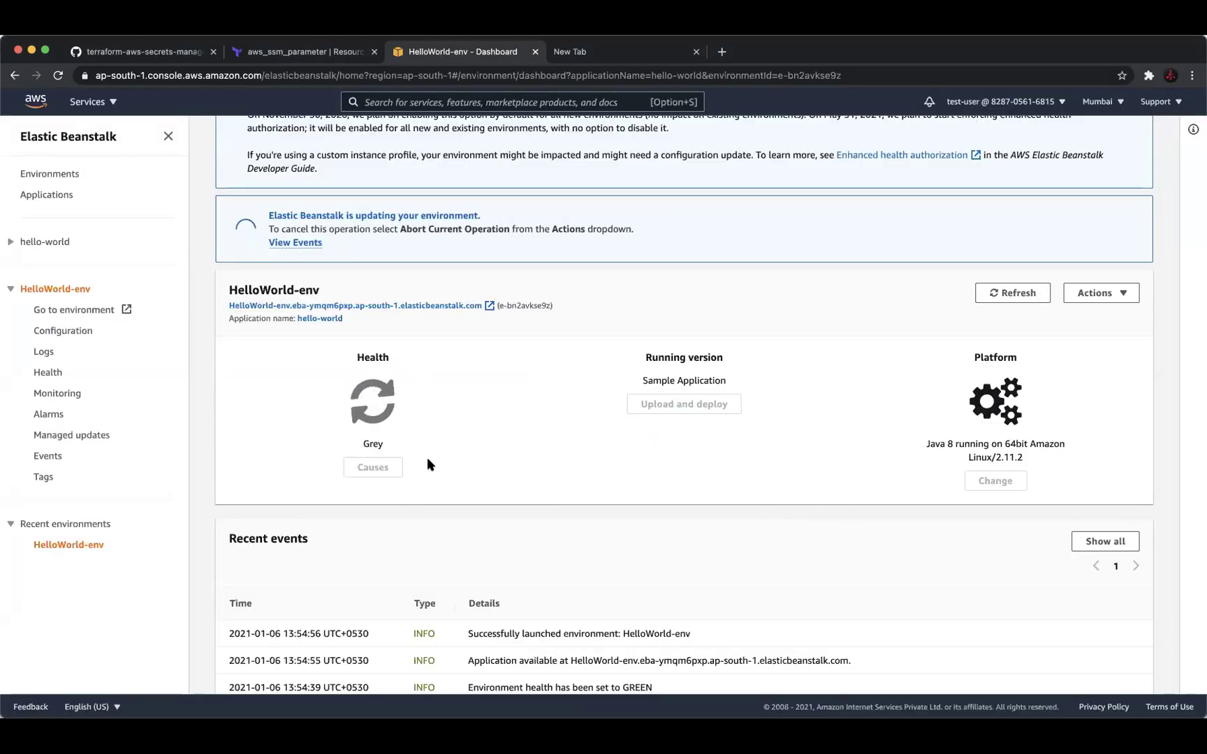
- Check the environment's recent events and review the application versions of hello-world
scroll(496, 407, "down", 3)
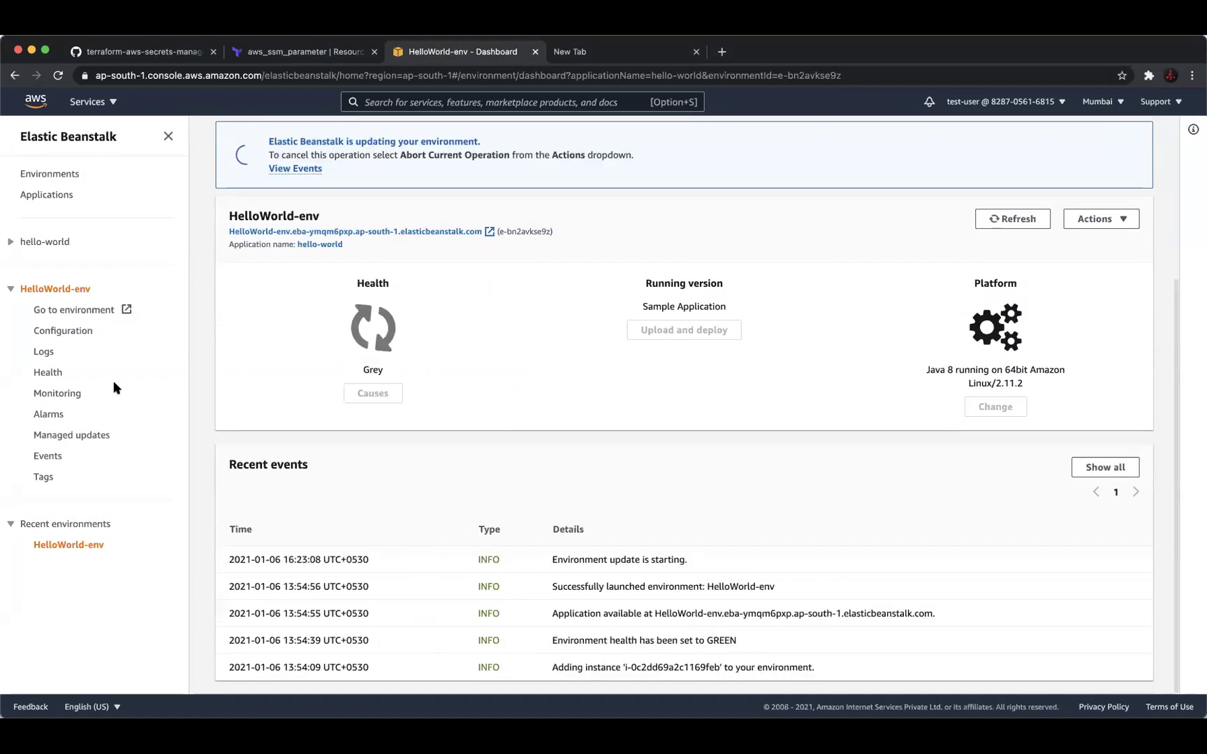
left_click(10, 241)
left_click(73, 263)
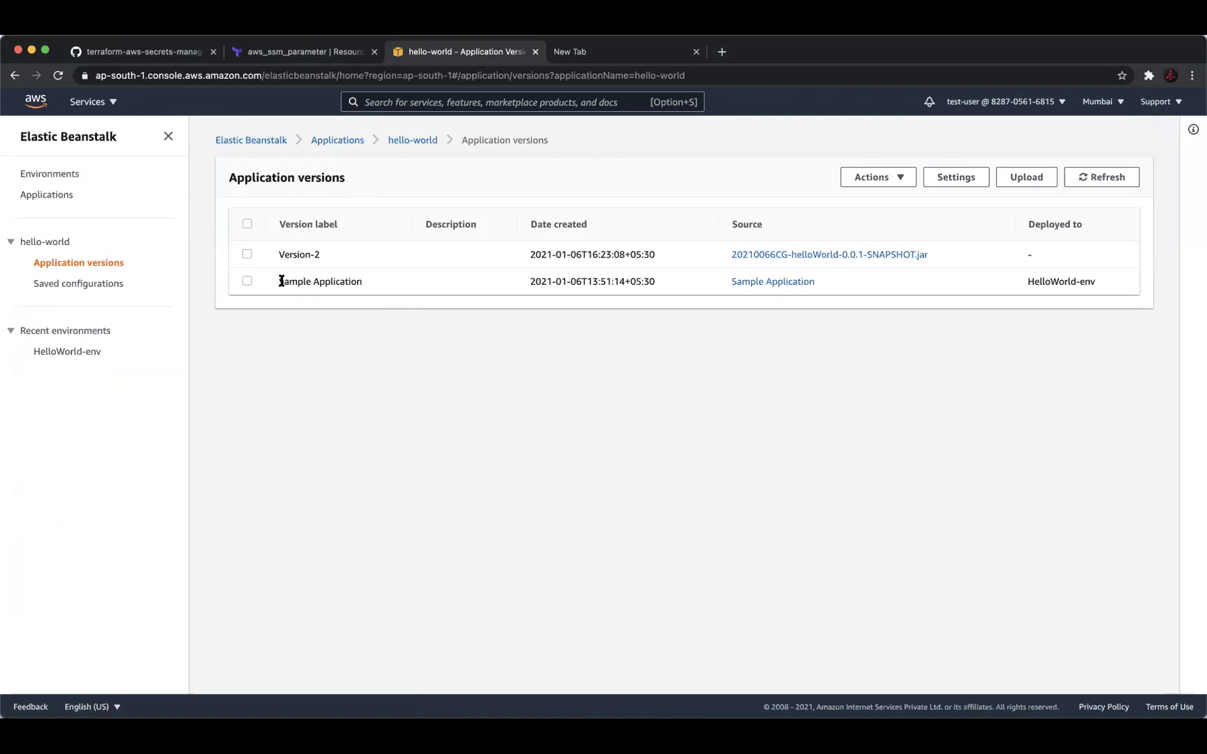
left_click_drag(274, 279, 345, 288)
left_click(358, 288)
- Return to the HelloWorld-env dashboard and check the update status, health and running version
left_click(55, 351)
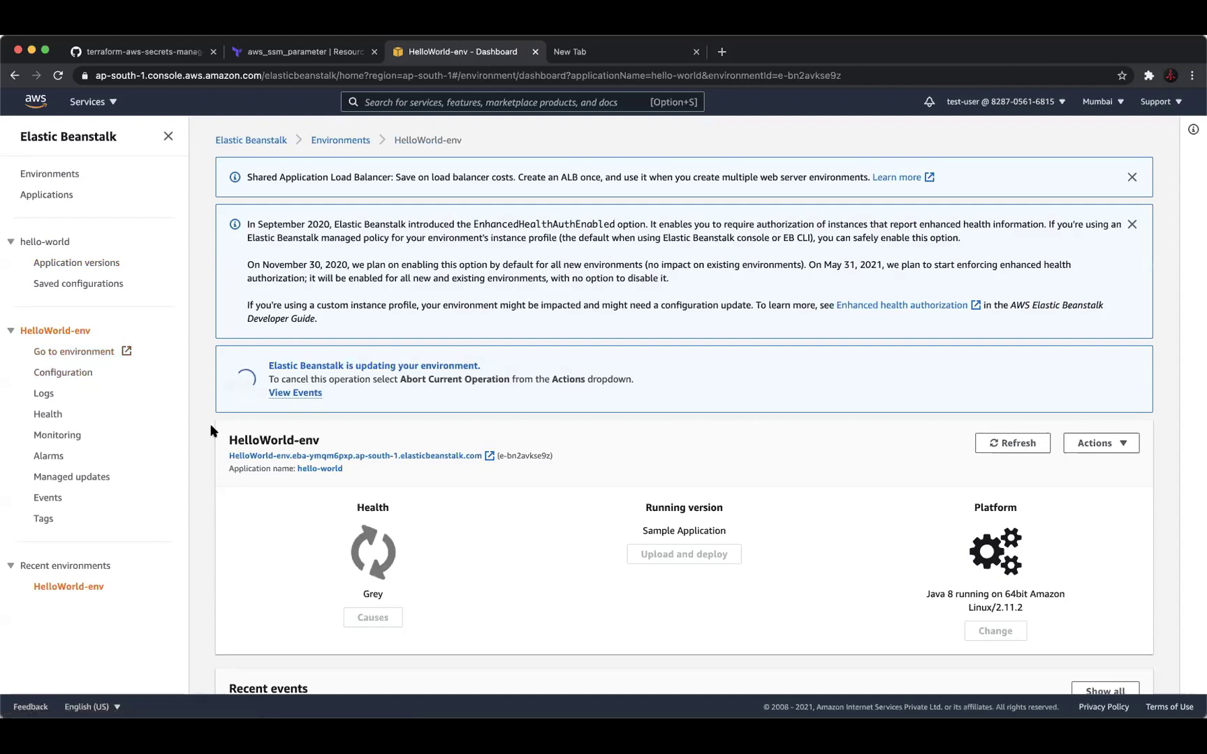
scroll(377, 517, "down", 1)
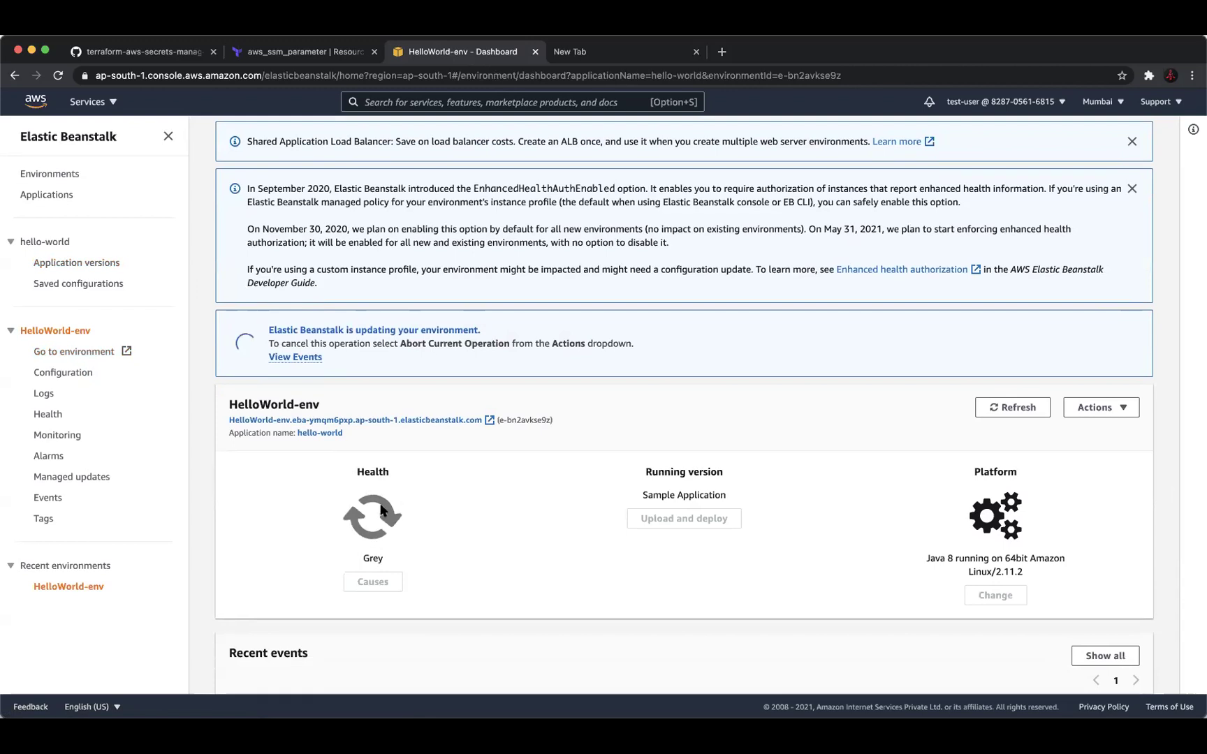
scroll(516, 509, "down", 1)
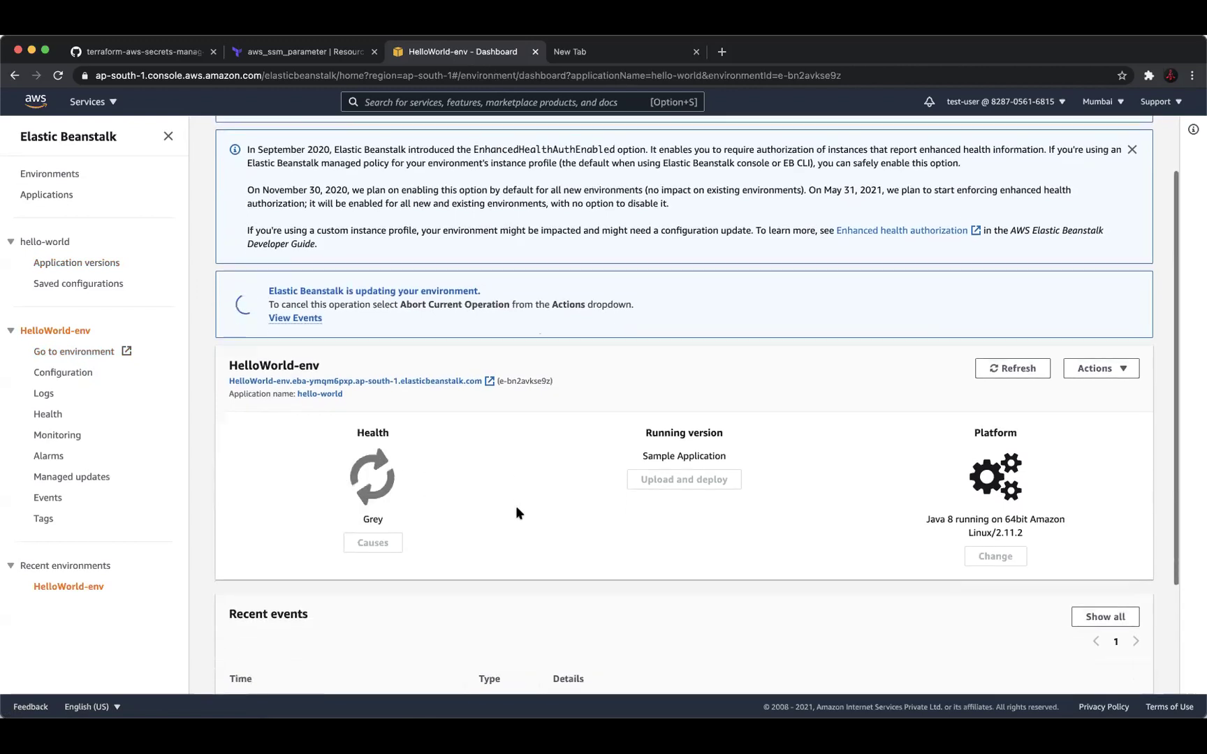
- Open the new environment form from the list of all environments, review its environment information and platform fields, and return to the list
left_click(68, 178)
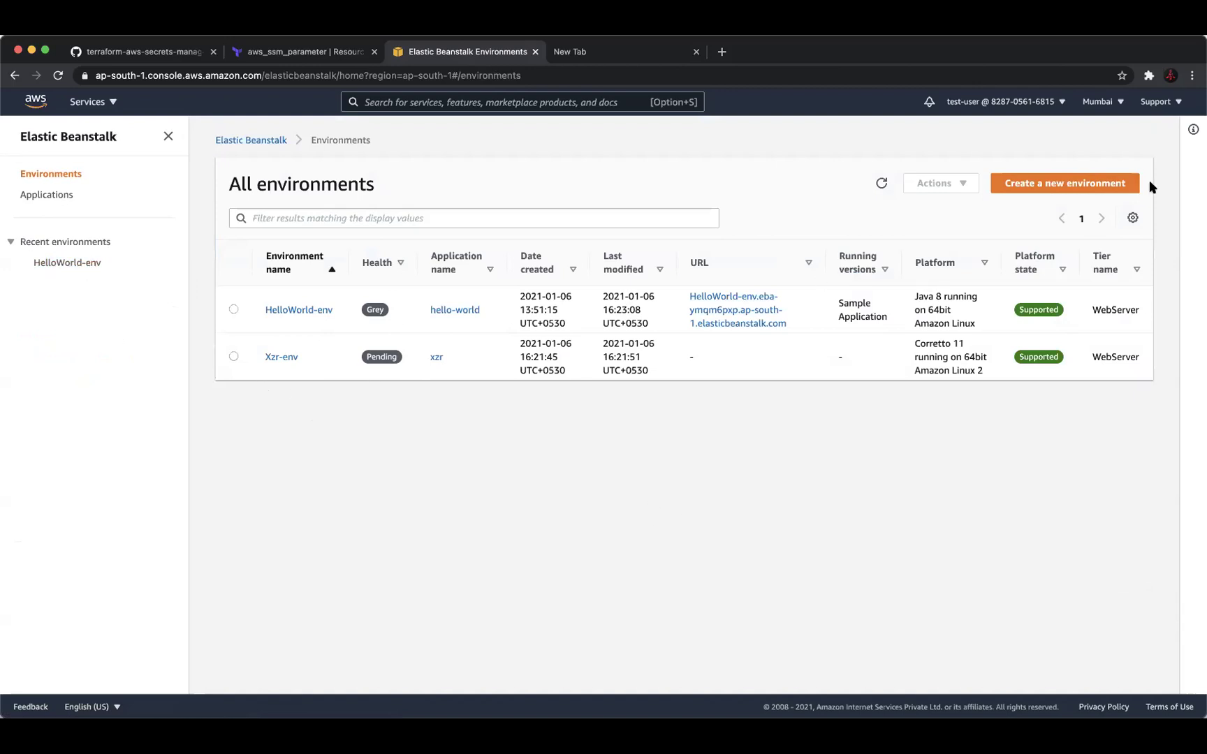
left_click(1112, 184)
left_click(791, 409)
scroll(573, 480, "down", 1)
scroll(574, 481, "down", 6)
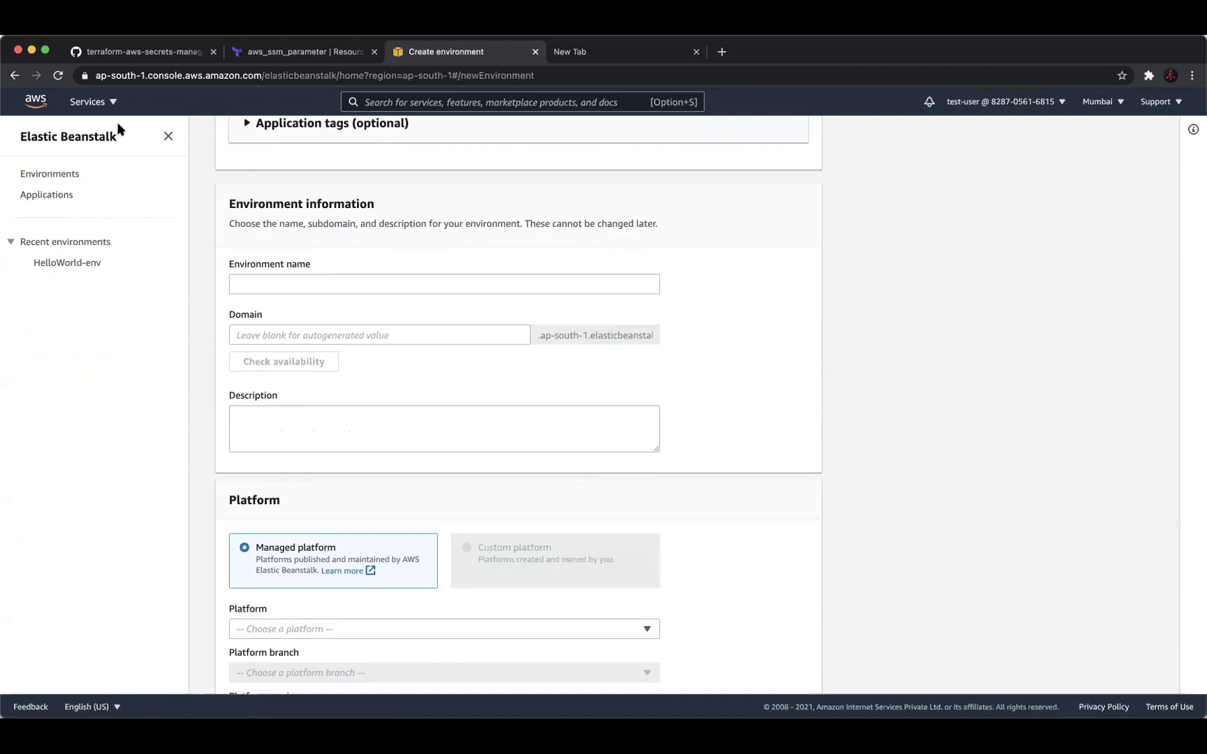
left_click(14, 75)
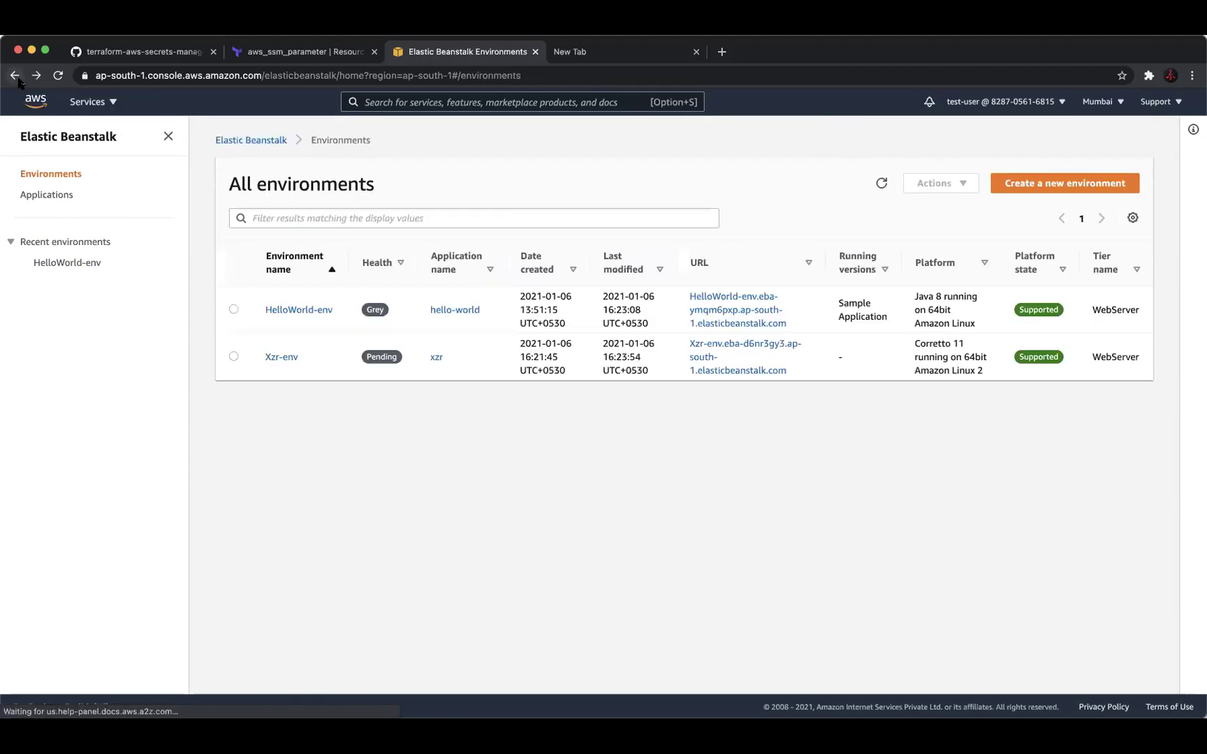
- Select the Sample Application version of hello-world and review the actions available for it
left_click(60, 268)
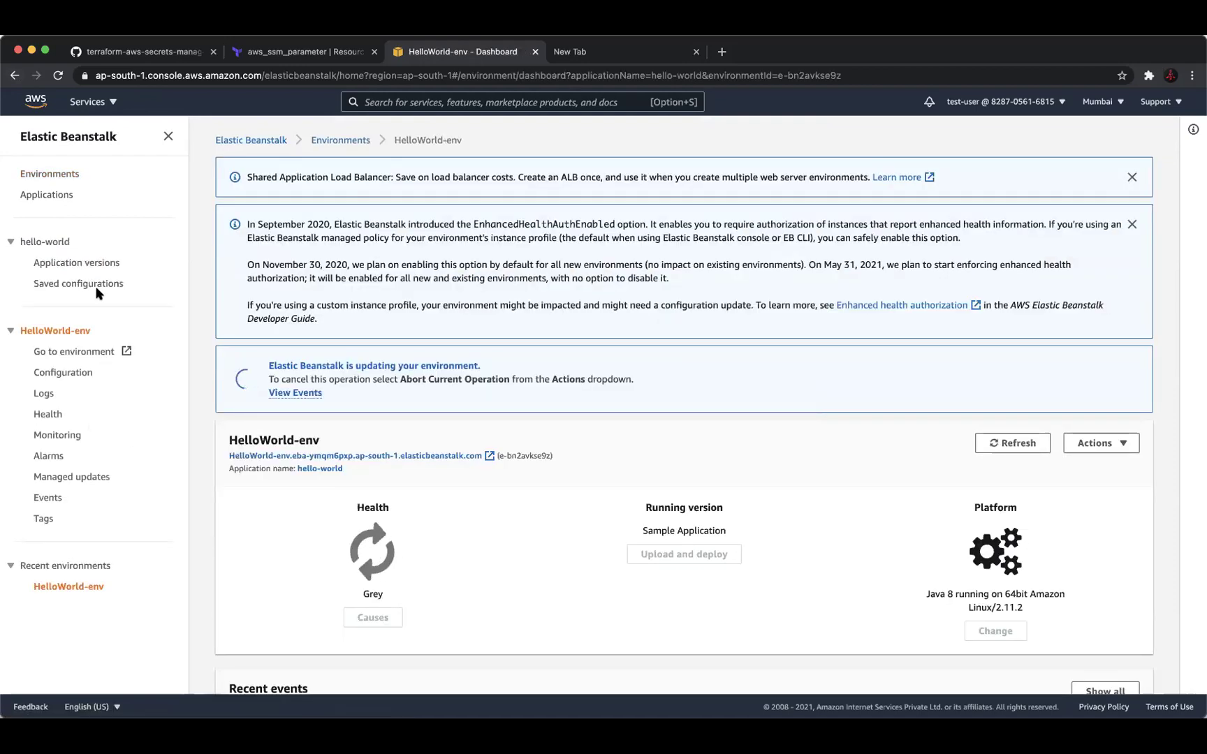
left_click(79, 264)
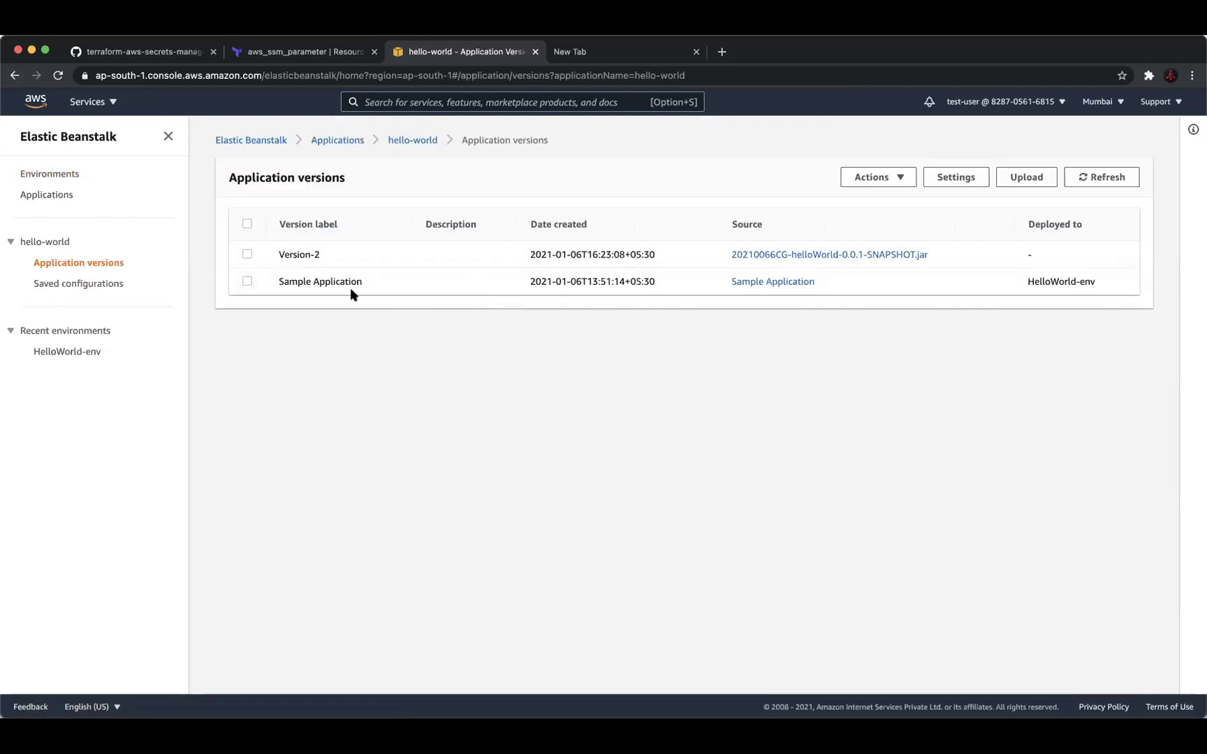
left_click(246, 281)
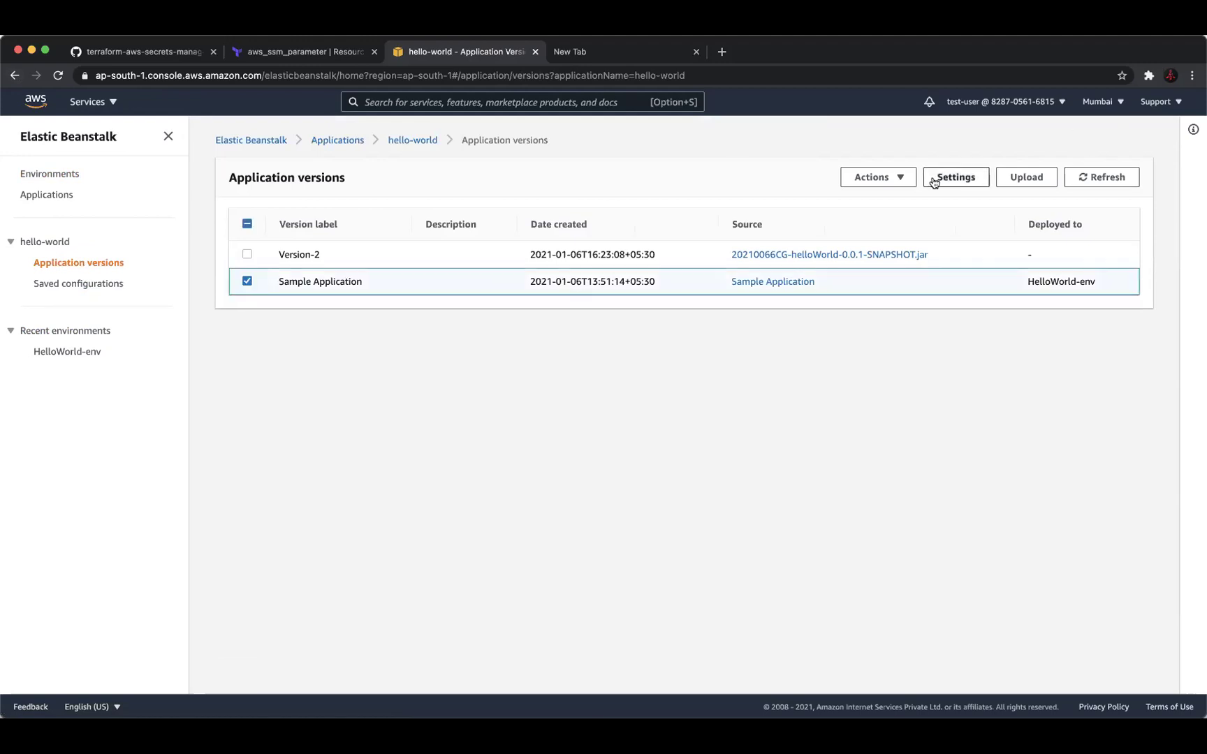
left_click(908, 179)
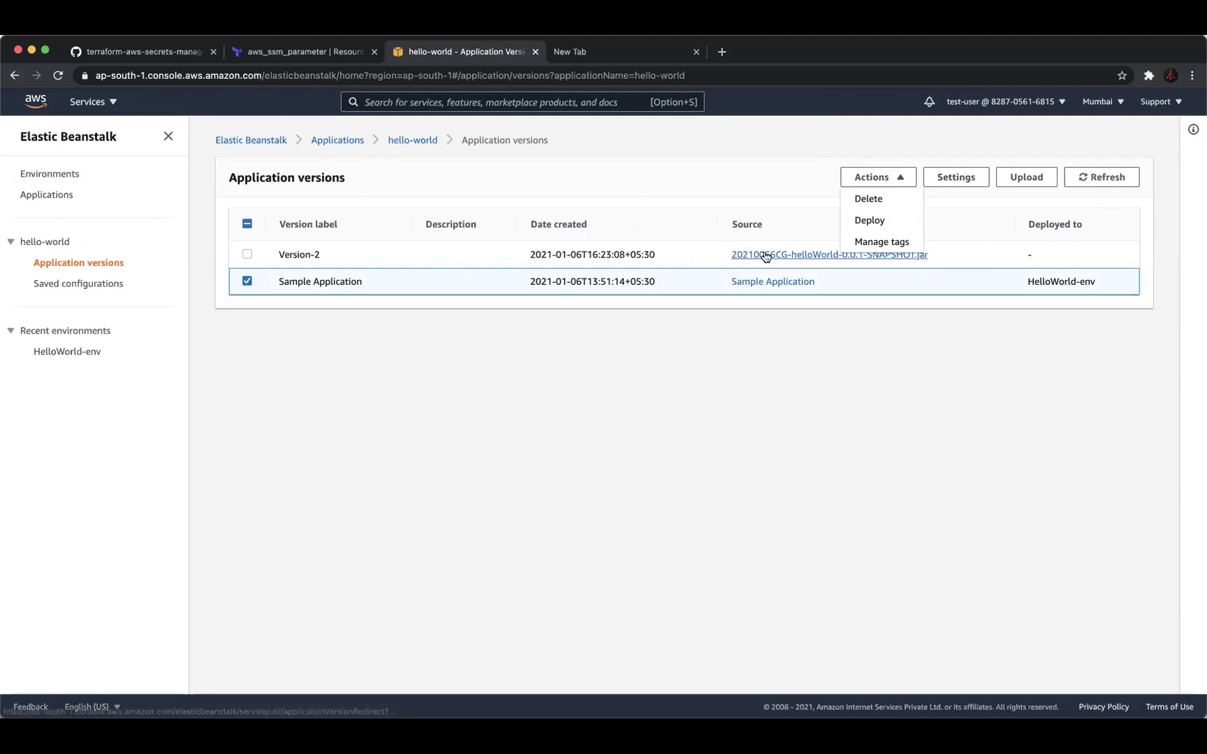
left_click(733, 428)
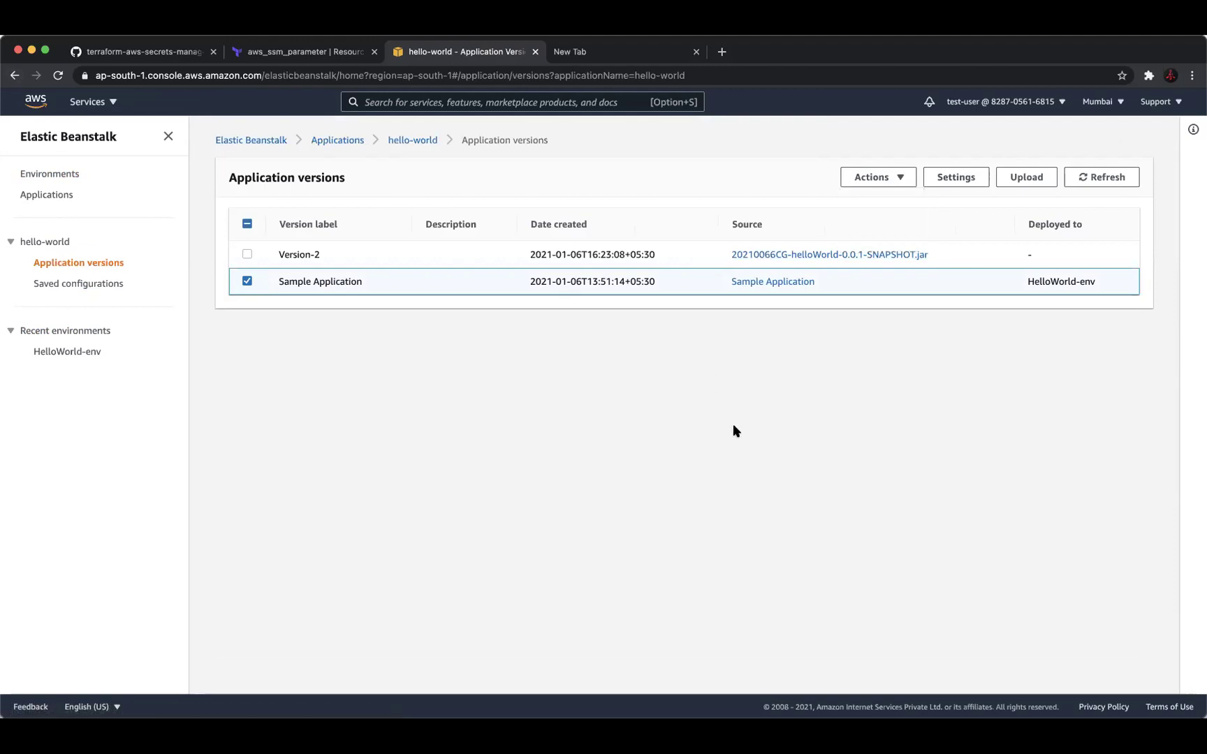
- Open the Instances configuration of HelloWorld-env, review its root volume and EC2 security group settings, and leave without changes
left_click(77, 352)
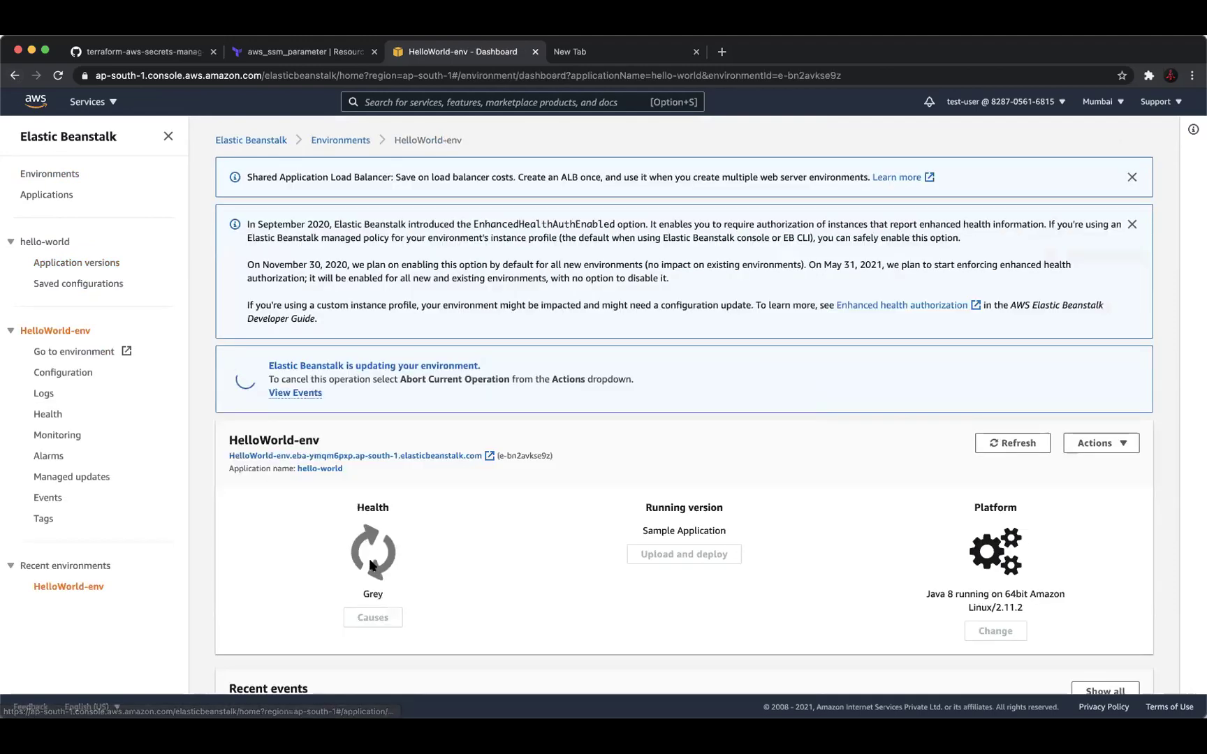
left_click(82, 374)
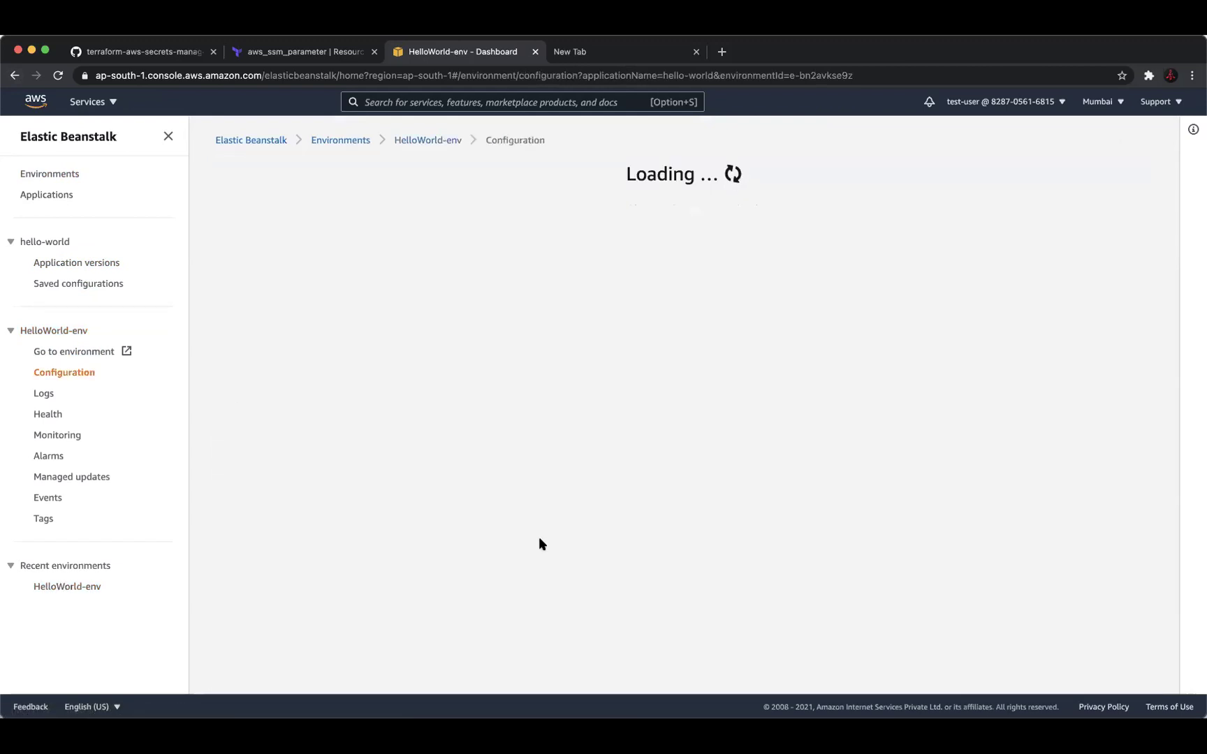
scroll(538, 538, "down", 5)
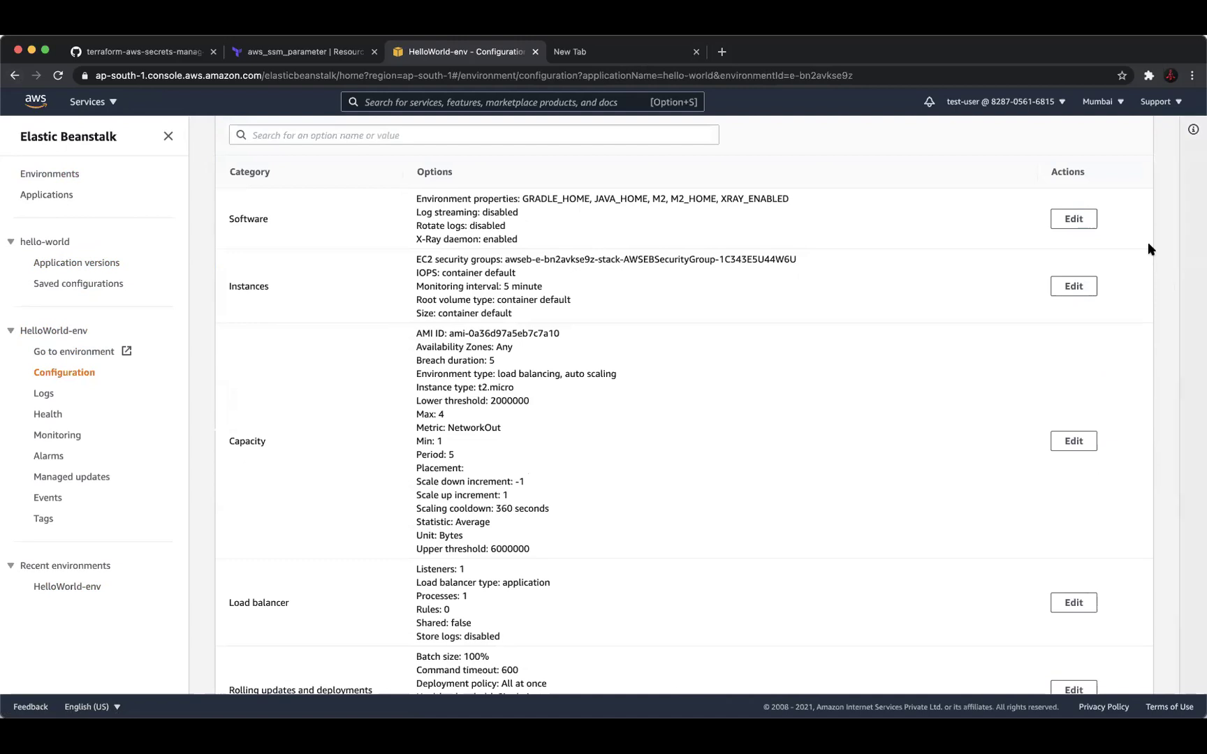
left_click(1087, 285)
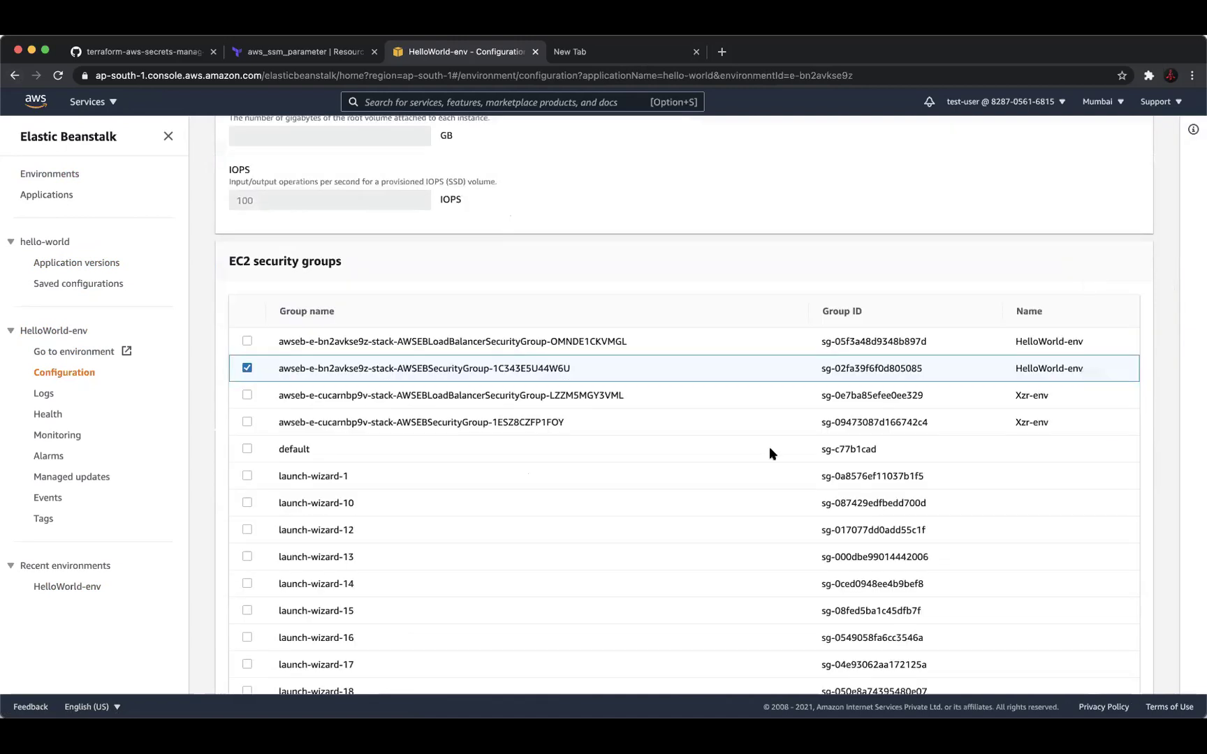
scroll(331, 409, "down", 10)
scroll(333, 412, "up", 4)
scroll(332, 412, "up", 5)
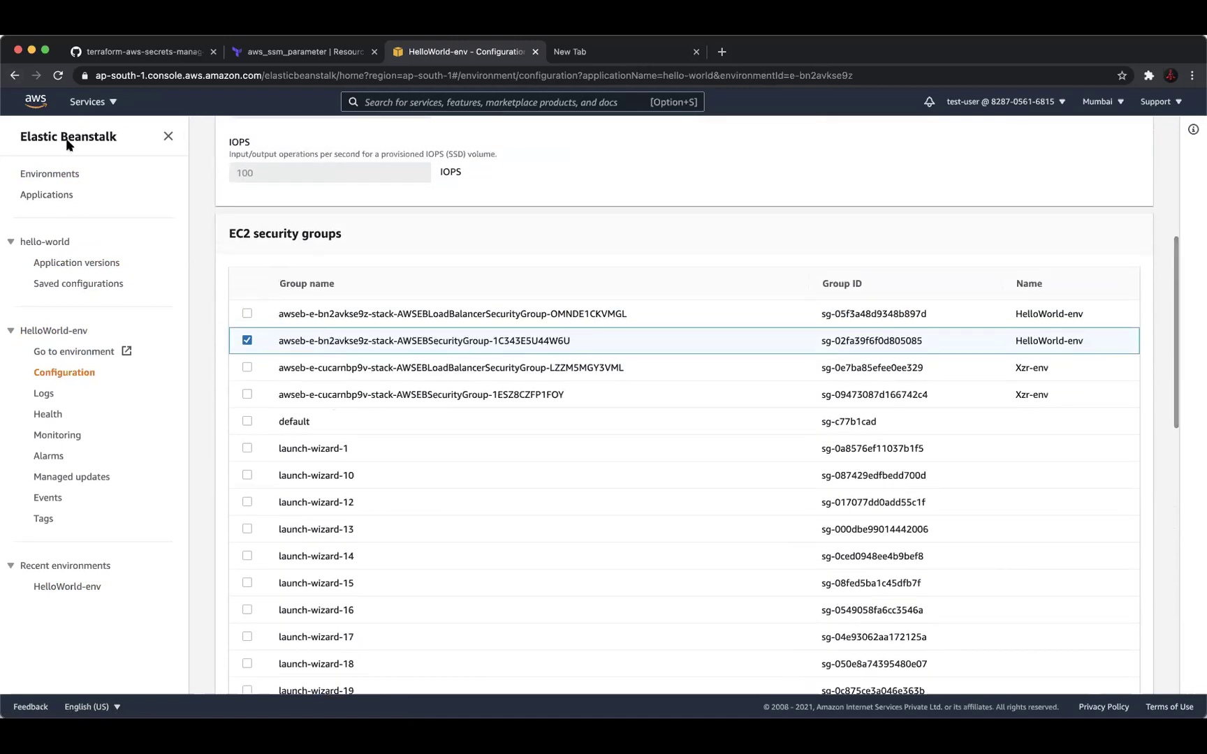
left_click(16, 75)
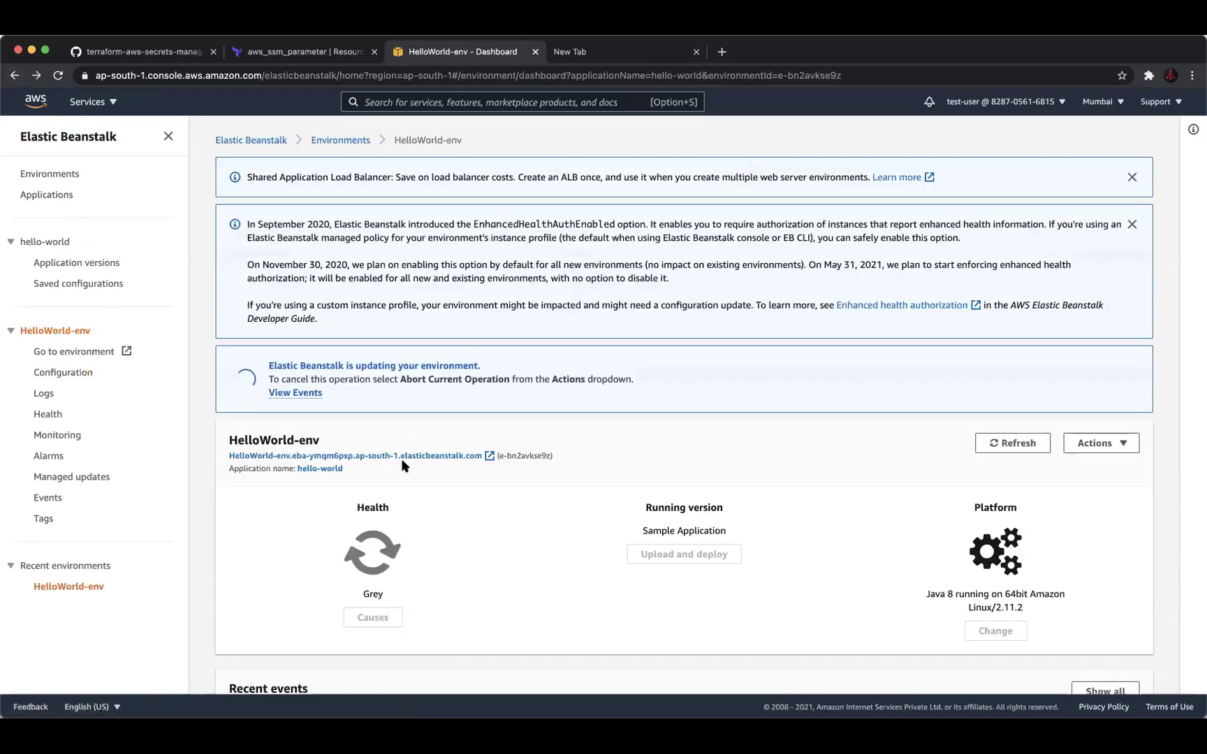
- Review the HelloWorld-env configuration overview, from software, capacity and load balancer through to security, managed updates and database
left_click(77, 372)
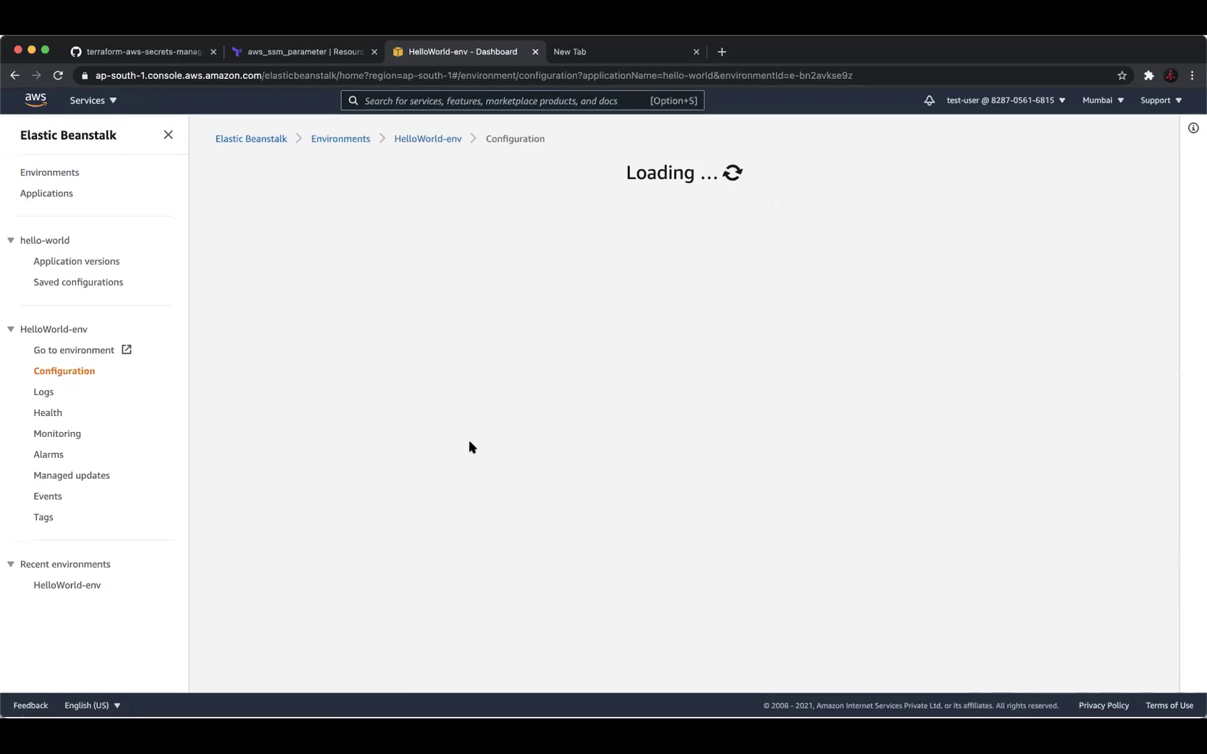
scroll(469, 442, "down", 5)
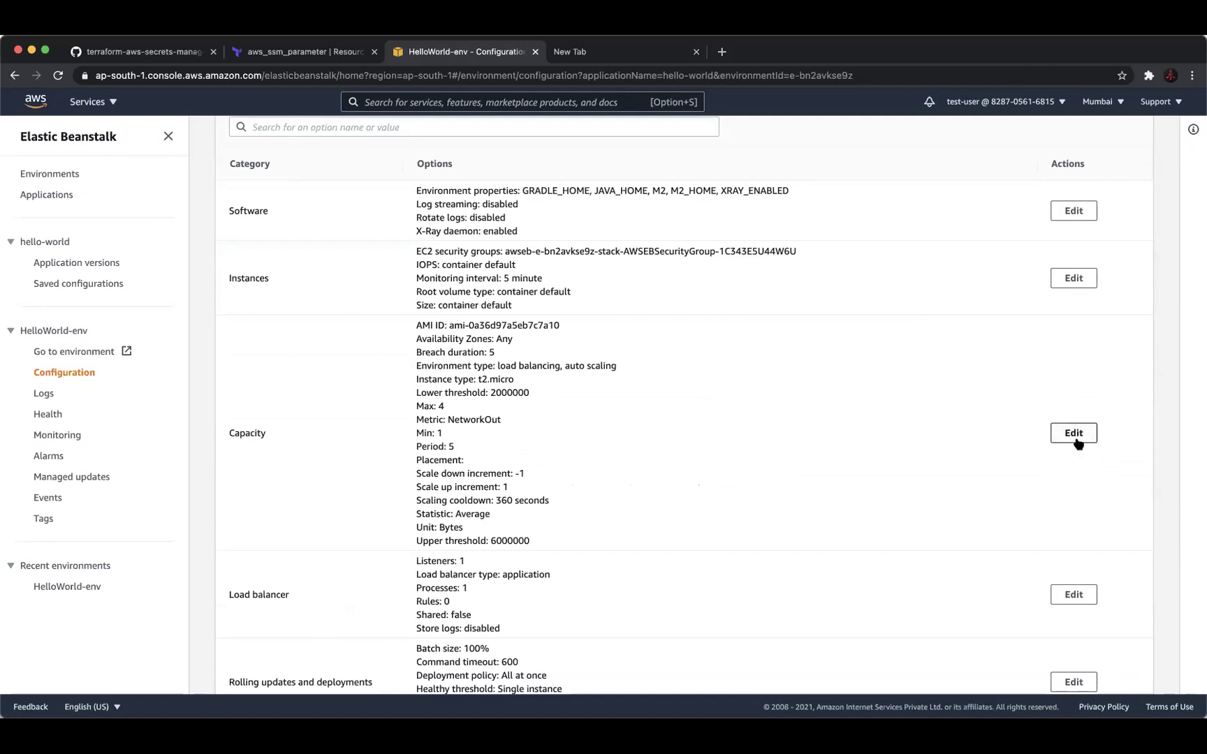
scroll(1078, 442, "down", 5)
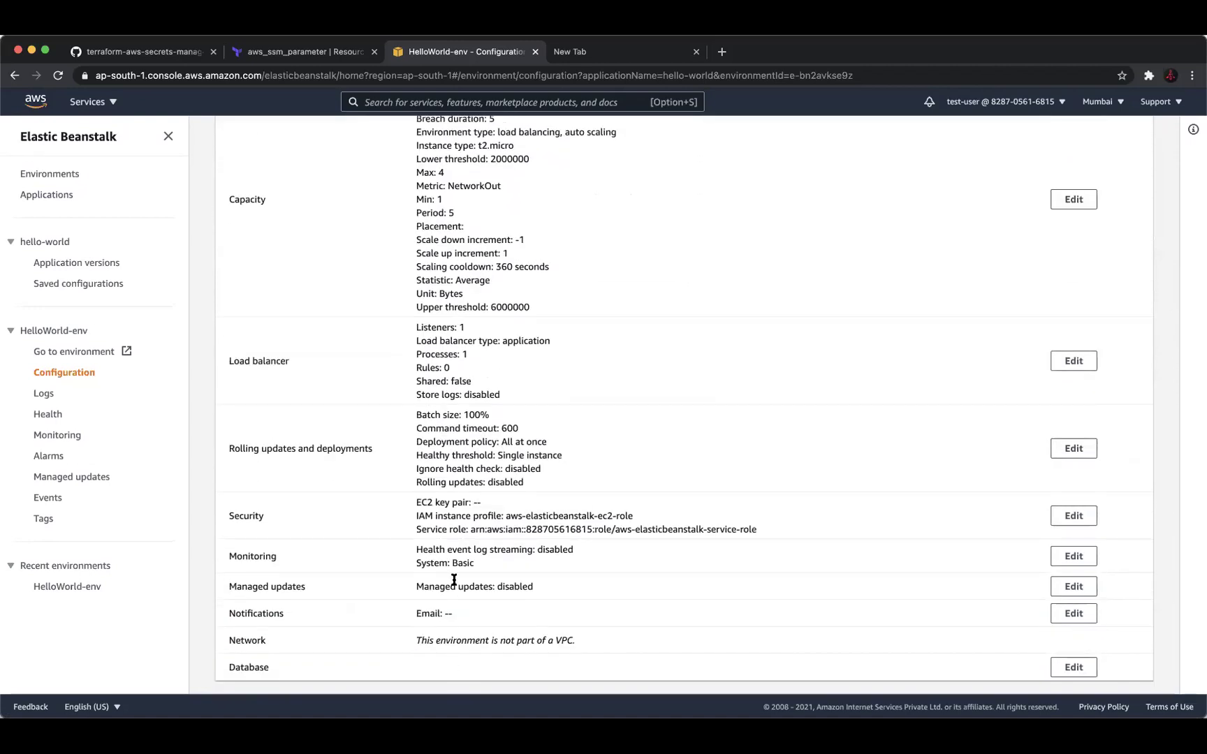
scroll(454, 543, "up", 10)
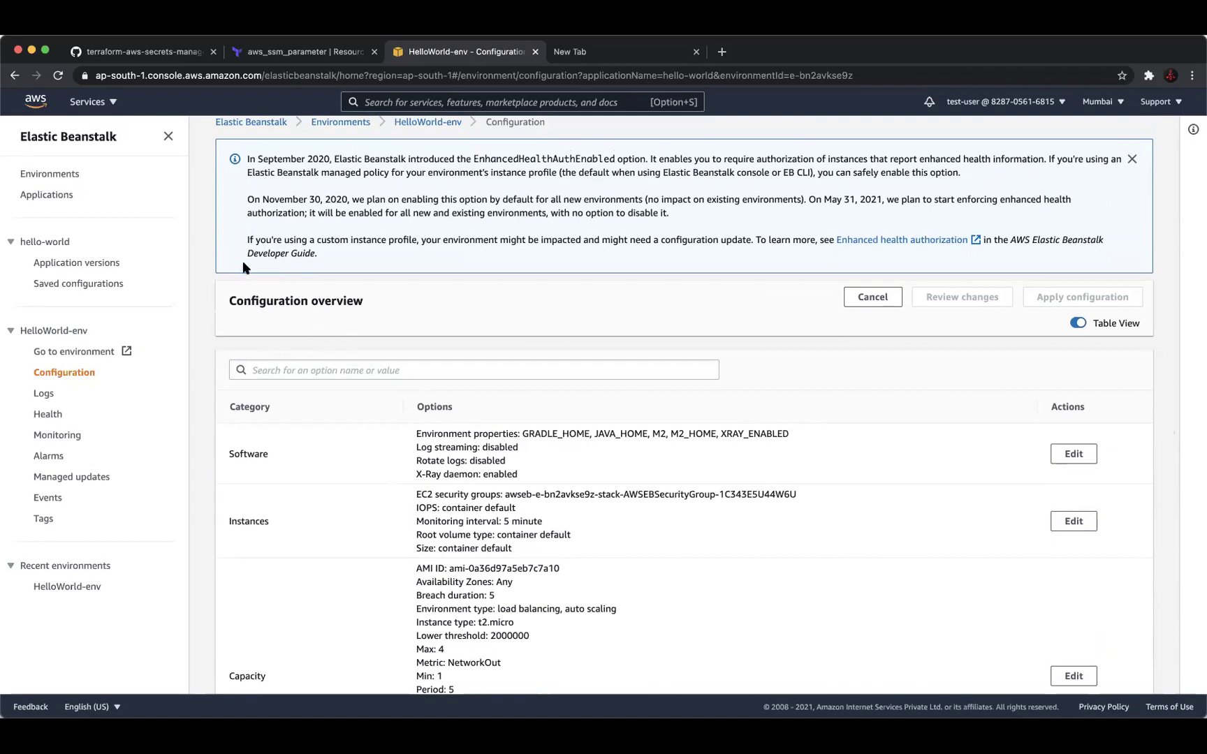
scroll(256, 296, "up", 1)
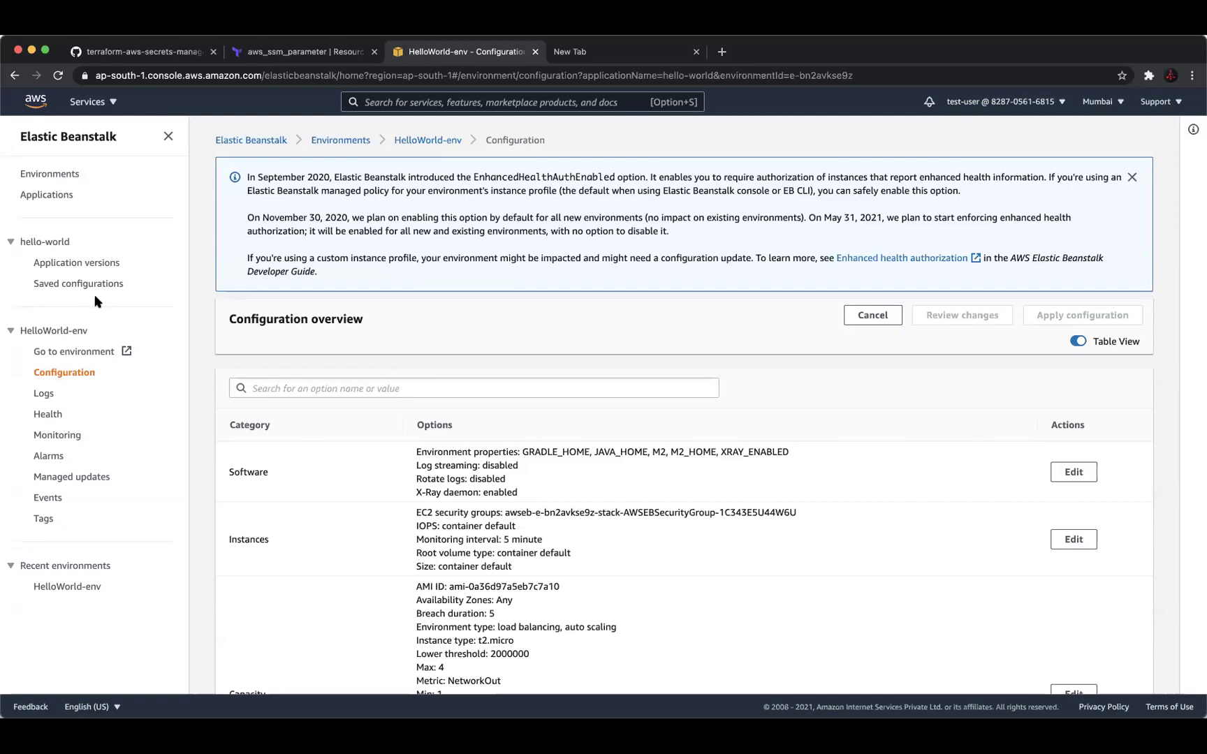
- Look through the logs, enhanced health overview and monitoring graphs of HelloWorld-env
left_click(43, 394)
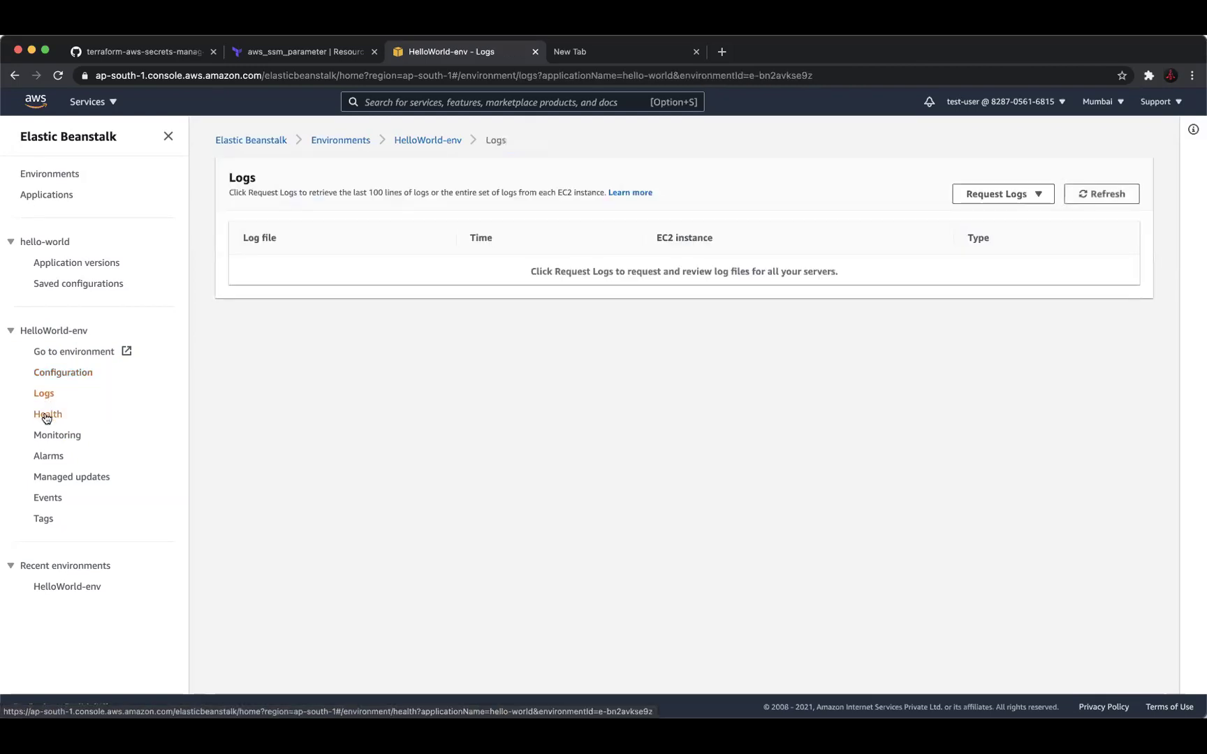
left_click(47, 413)
left_click(63, 436)
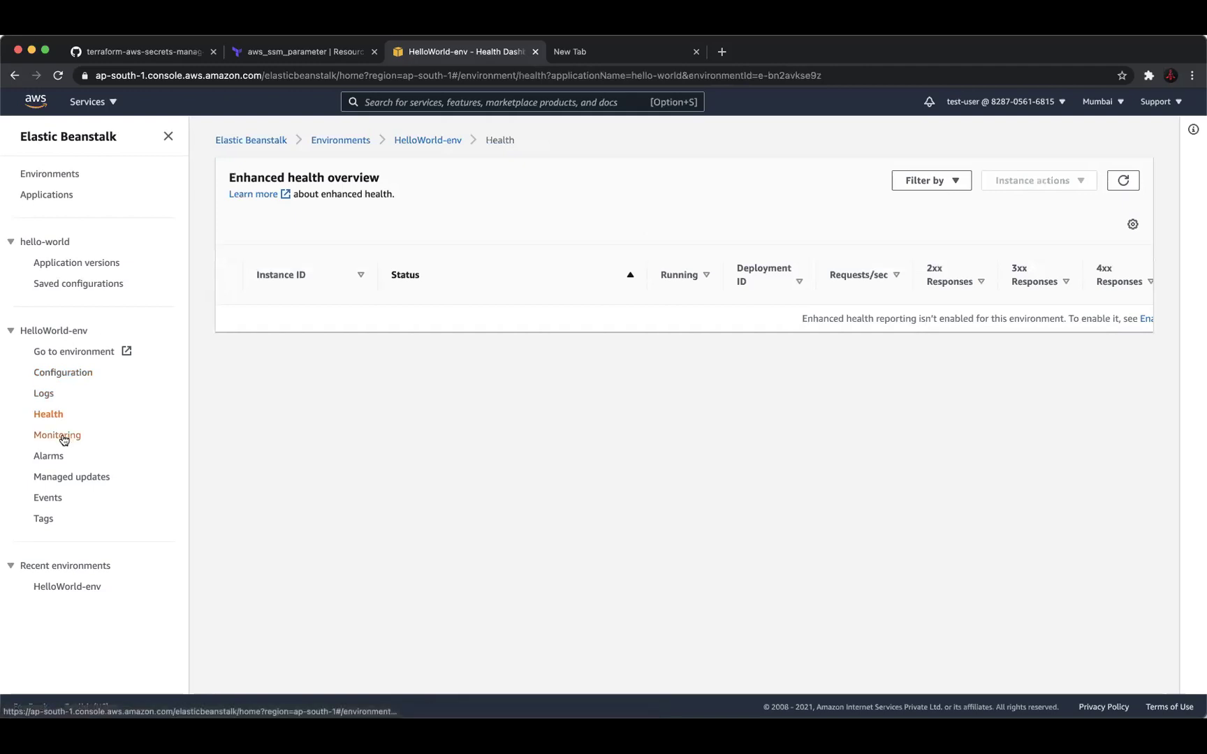
scroll(301, 438, "down", 1)
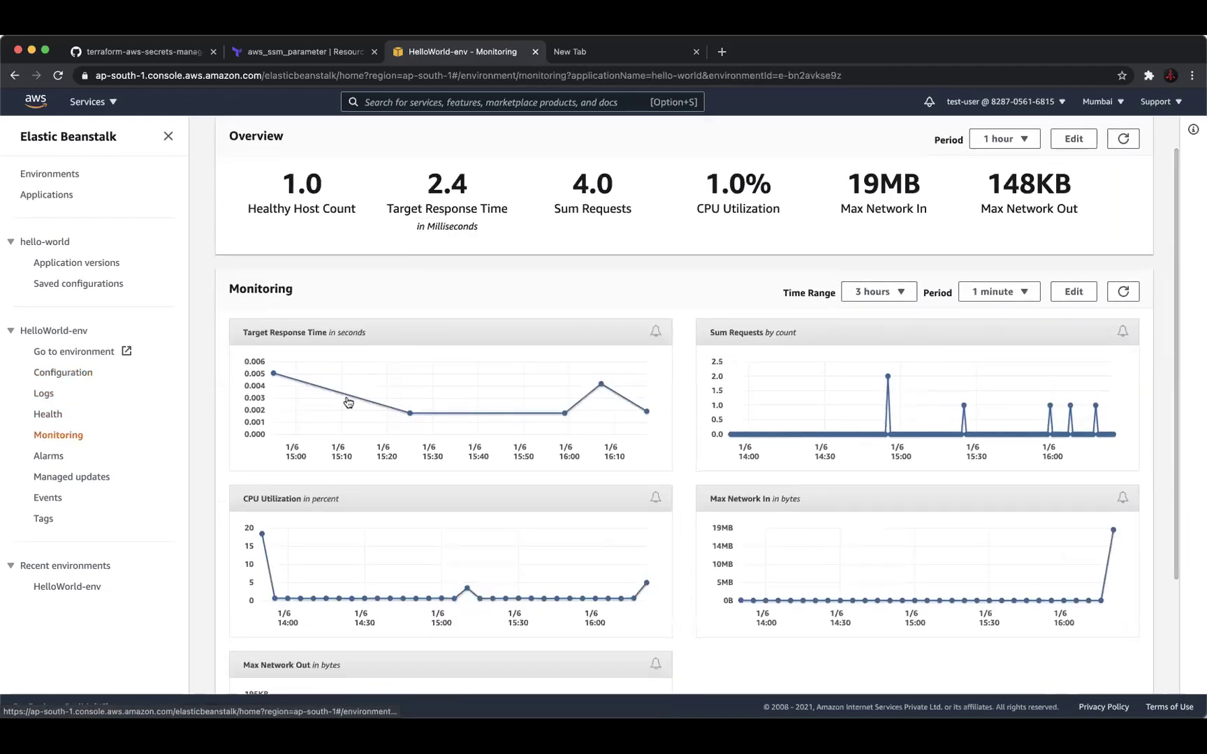
- Request the full logs of HelloWorld-env, download the log bundle and open the zip file
left_click(49, 392)
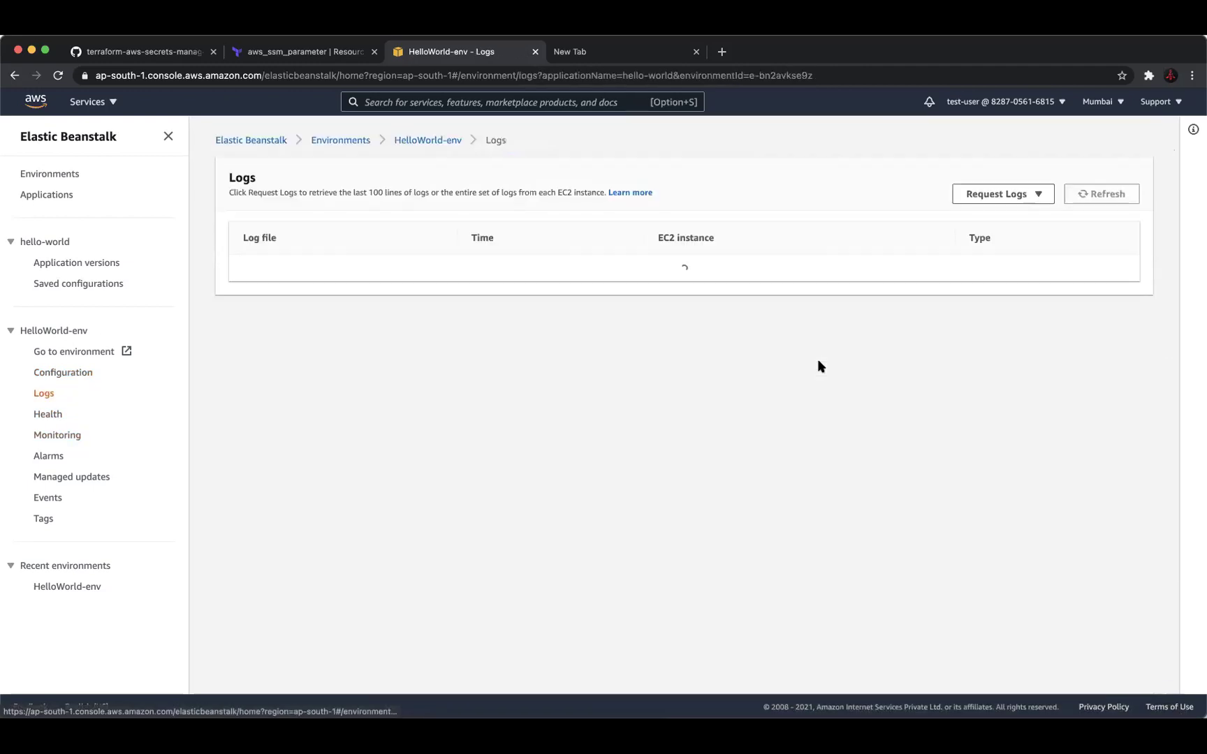
left_click(969, 197)
left_click(965, 238)
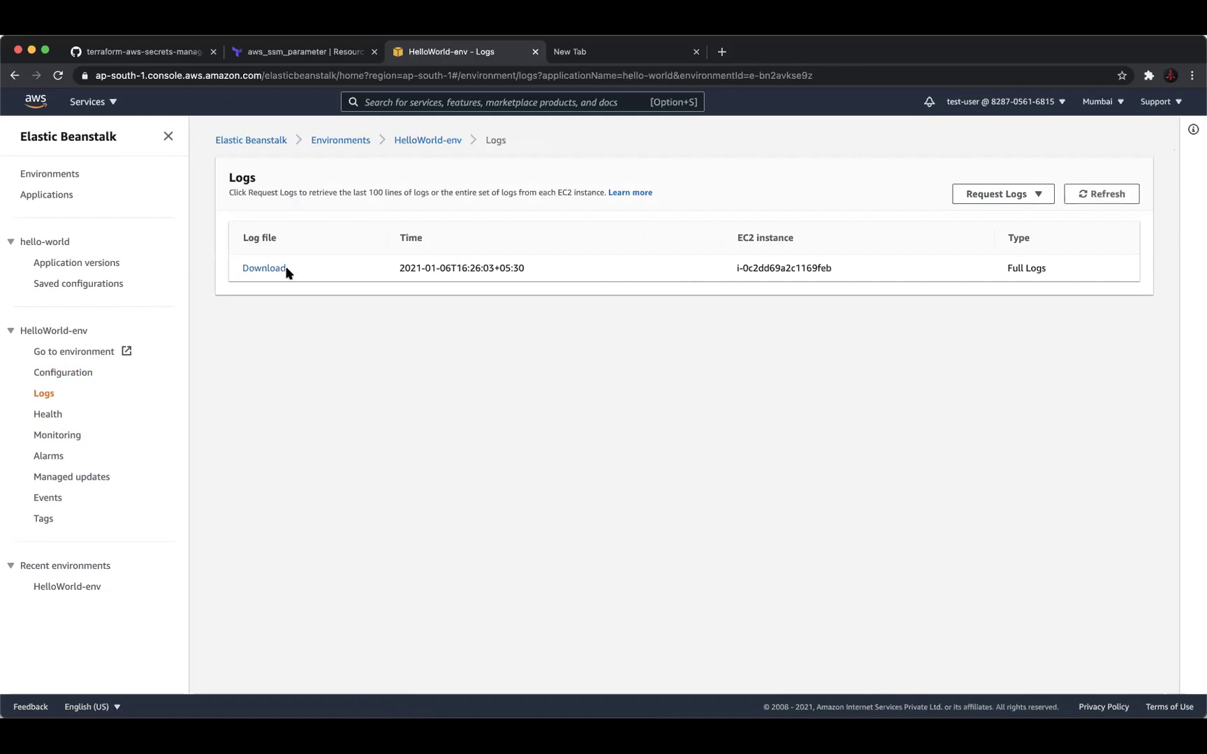
left_click(266, 269)
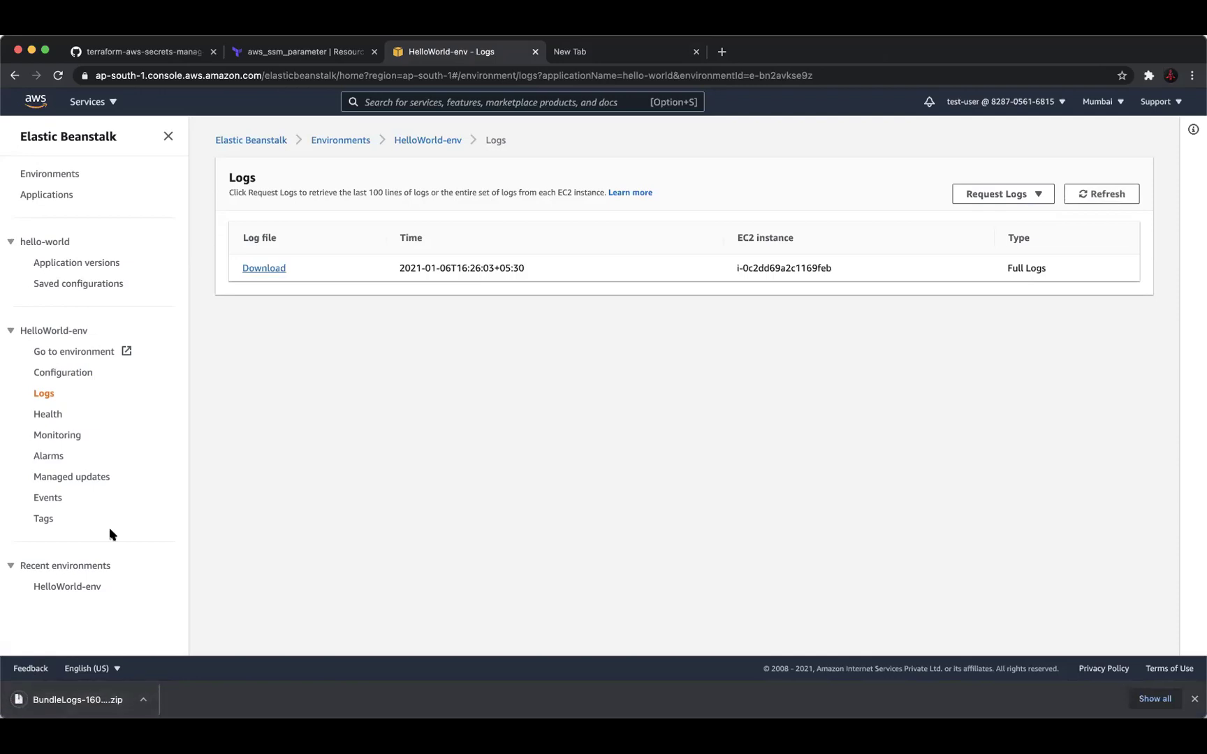
left_click(87, 699)
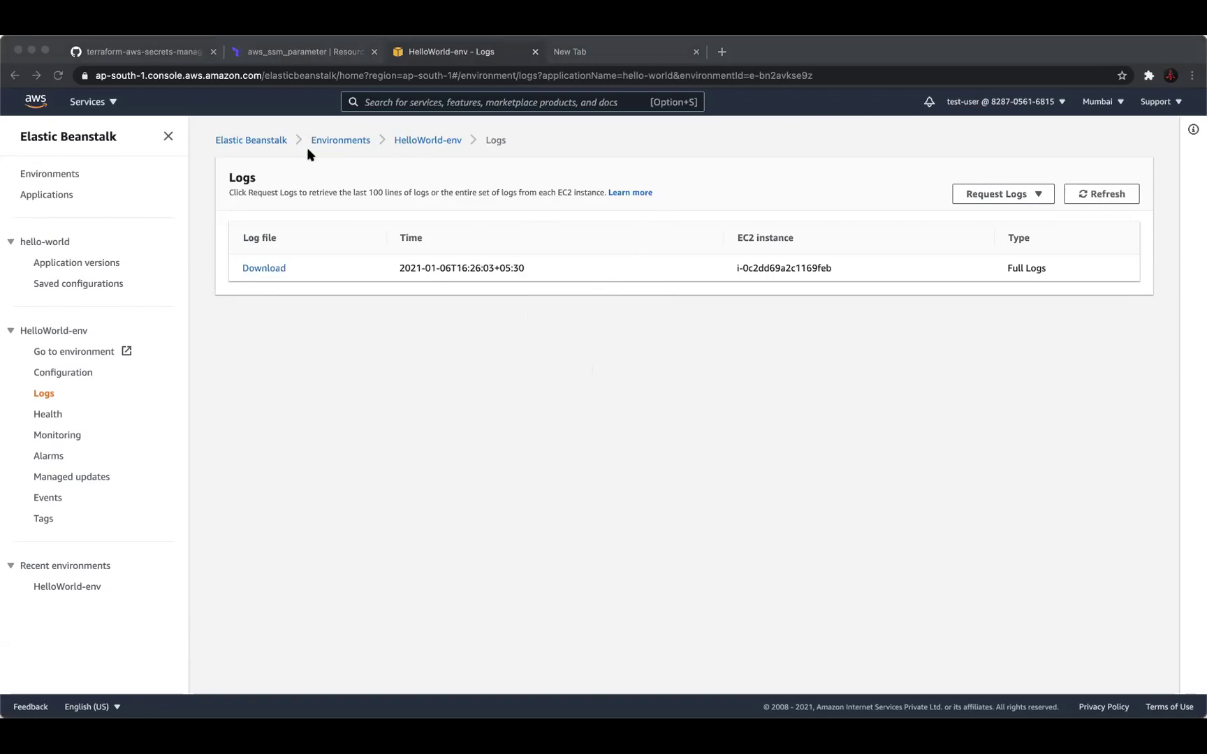
- Check the available log request options for HelloWorld-env and read through the environment's event history
left_click(1020, 196)
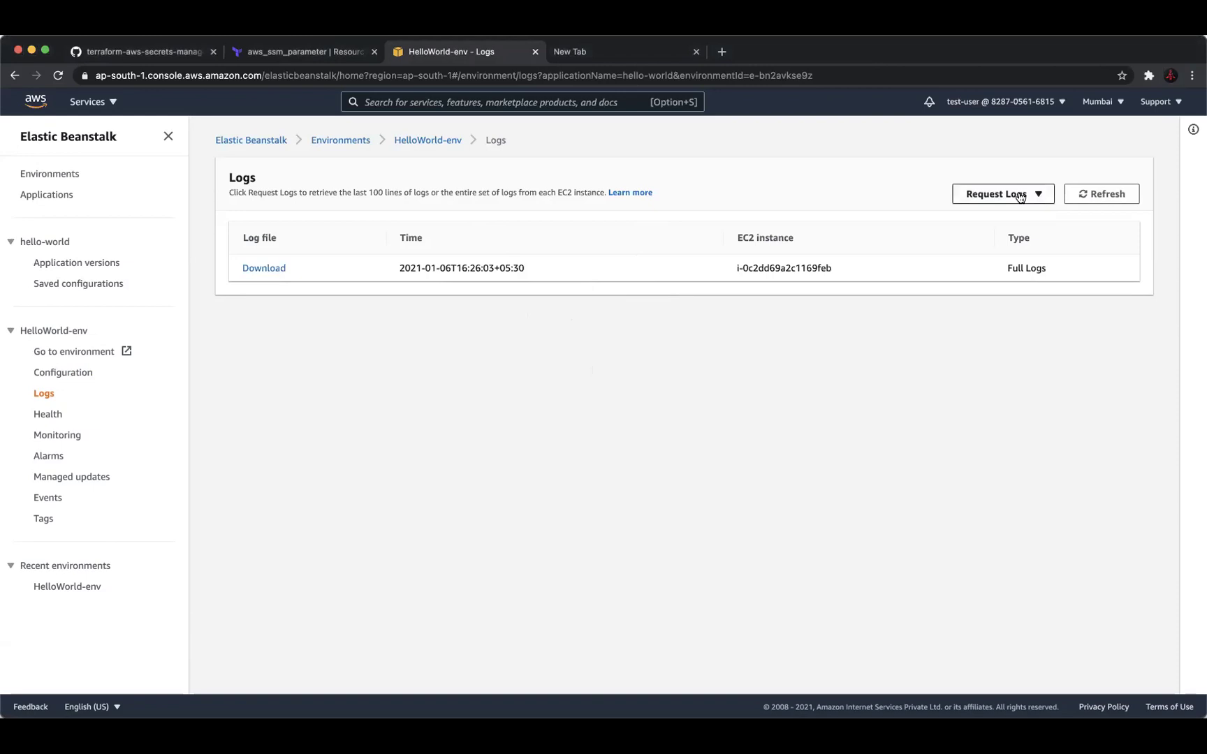
left_click(1020, 196)
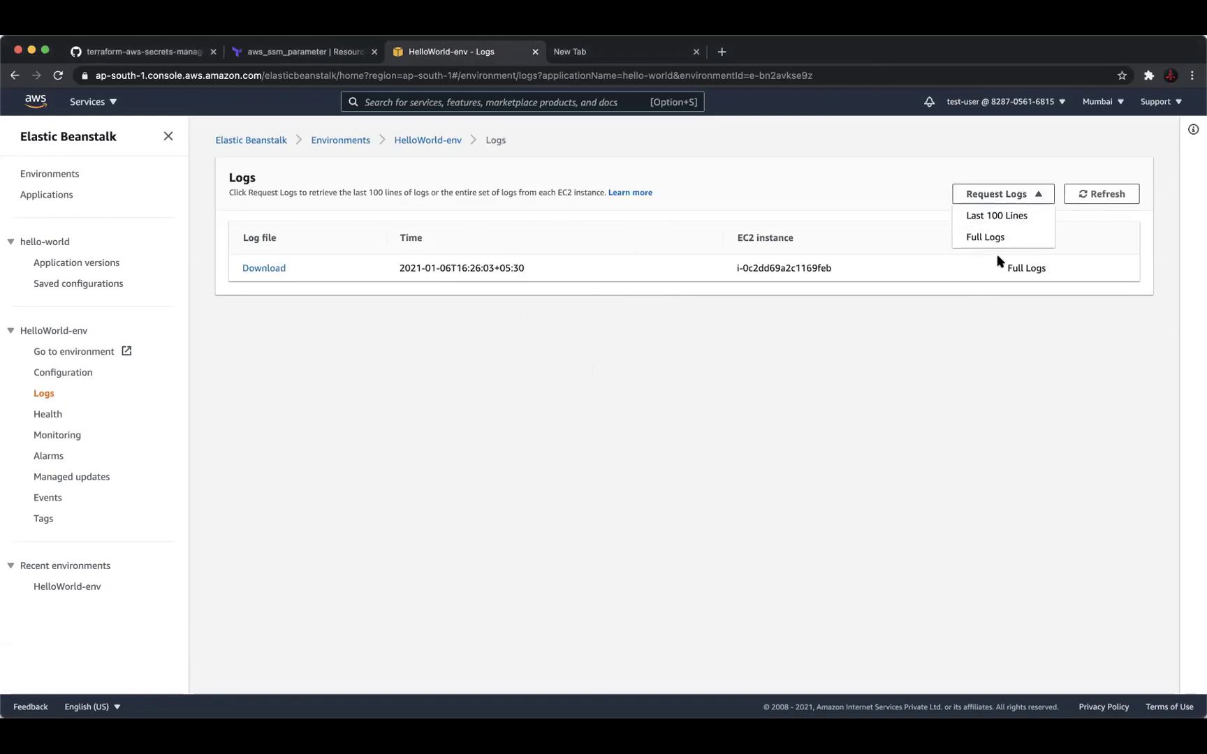
left_click(1037, 195)
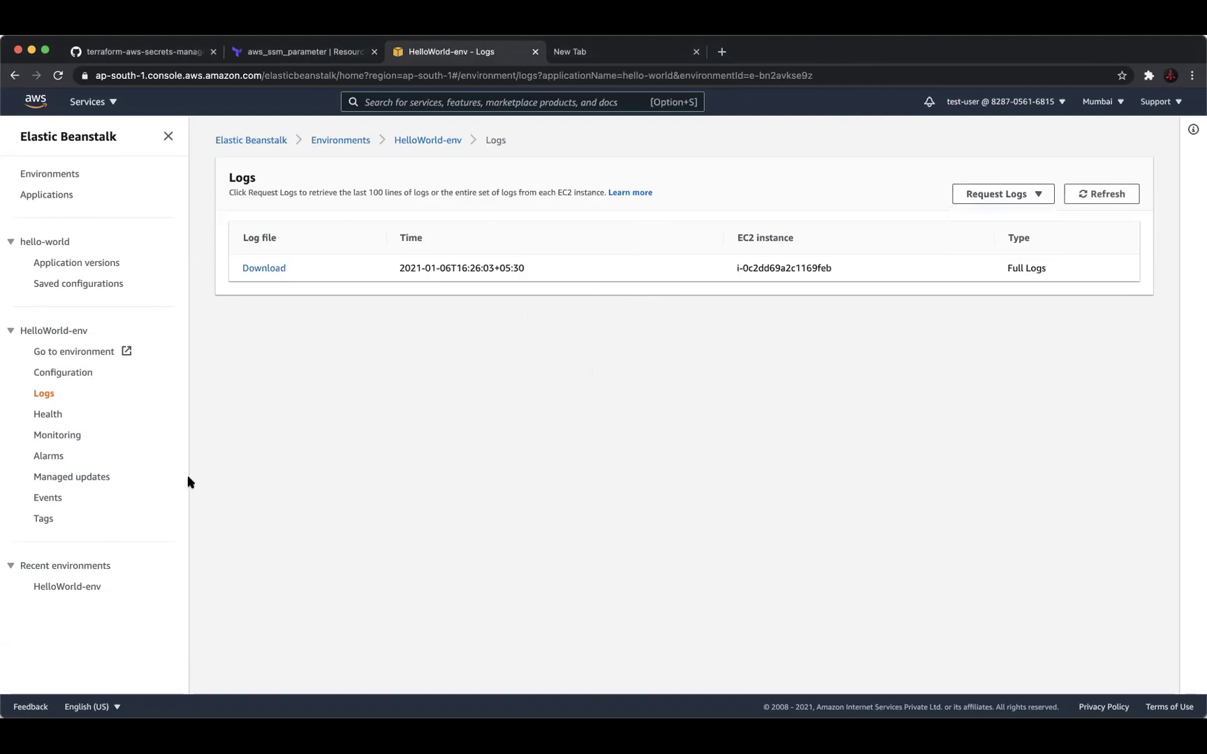
left_click(60, 500)
scroll(567, 354, "down", 5)
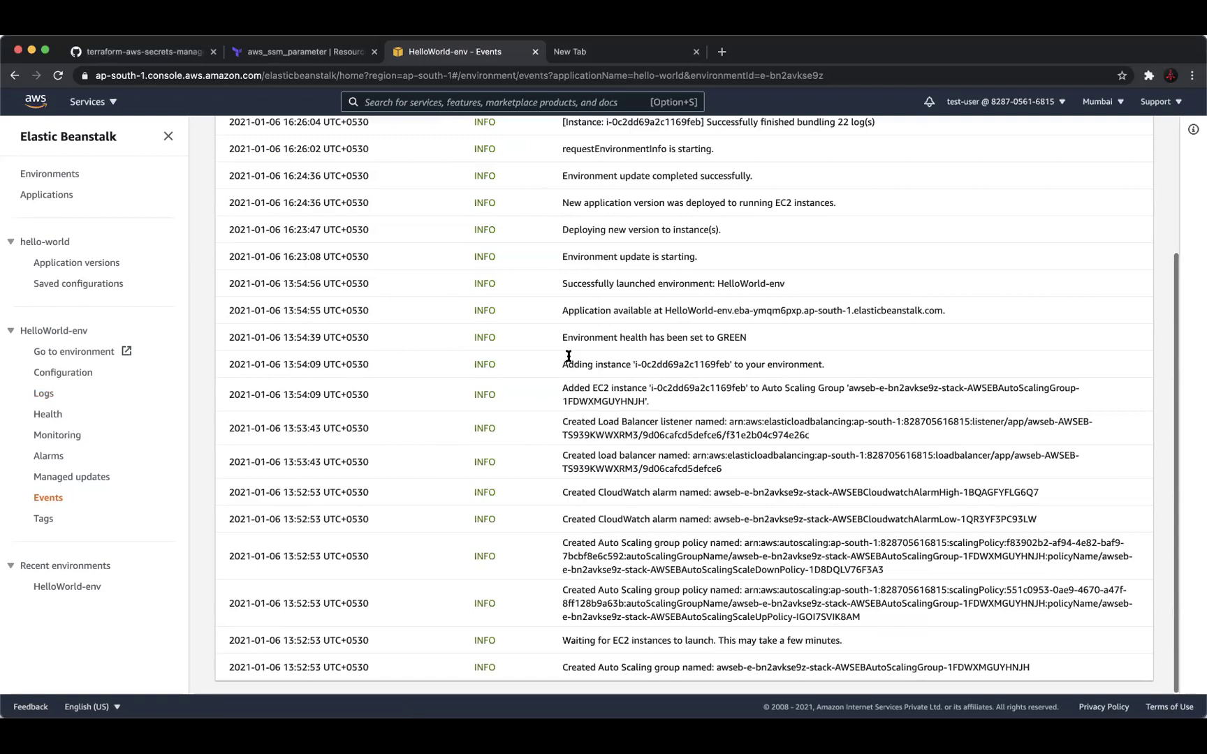
- View the deployed HelloWorld-env web page and return to the environment's dashboard in the console
left_click(43, 353)
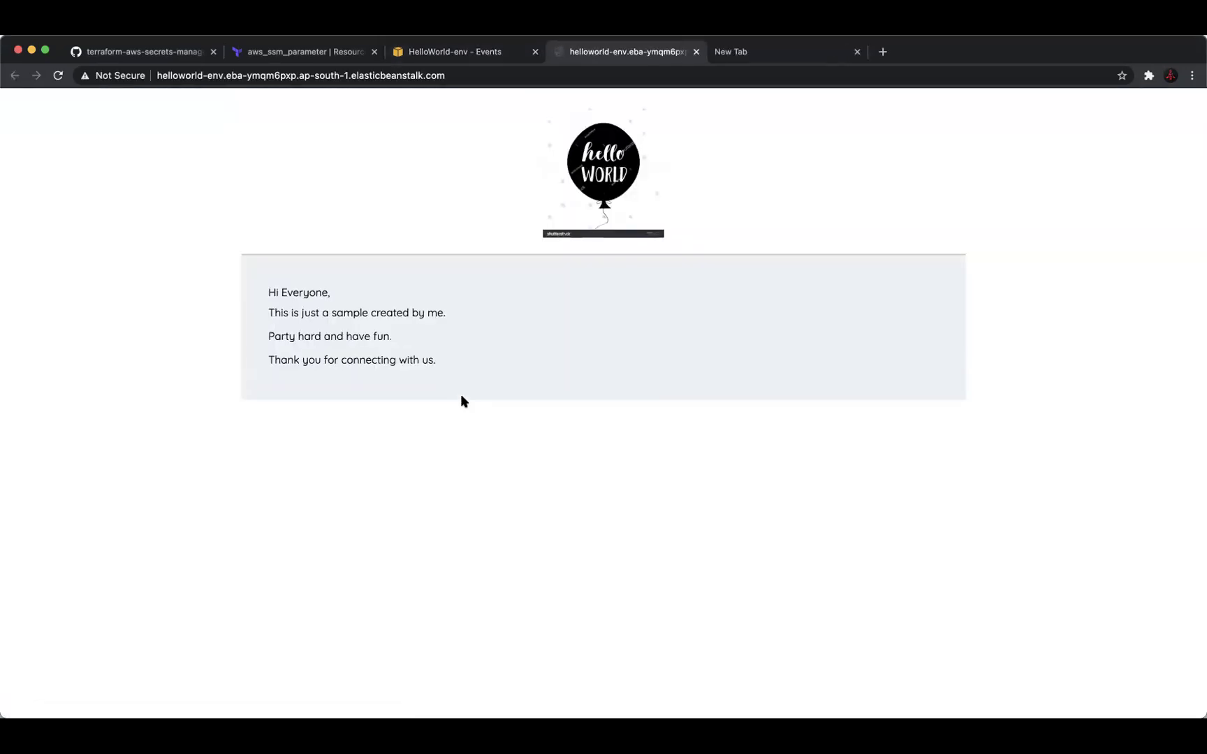
left_click(445, 50)
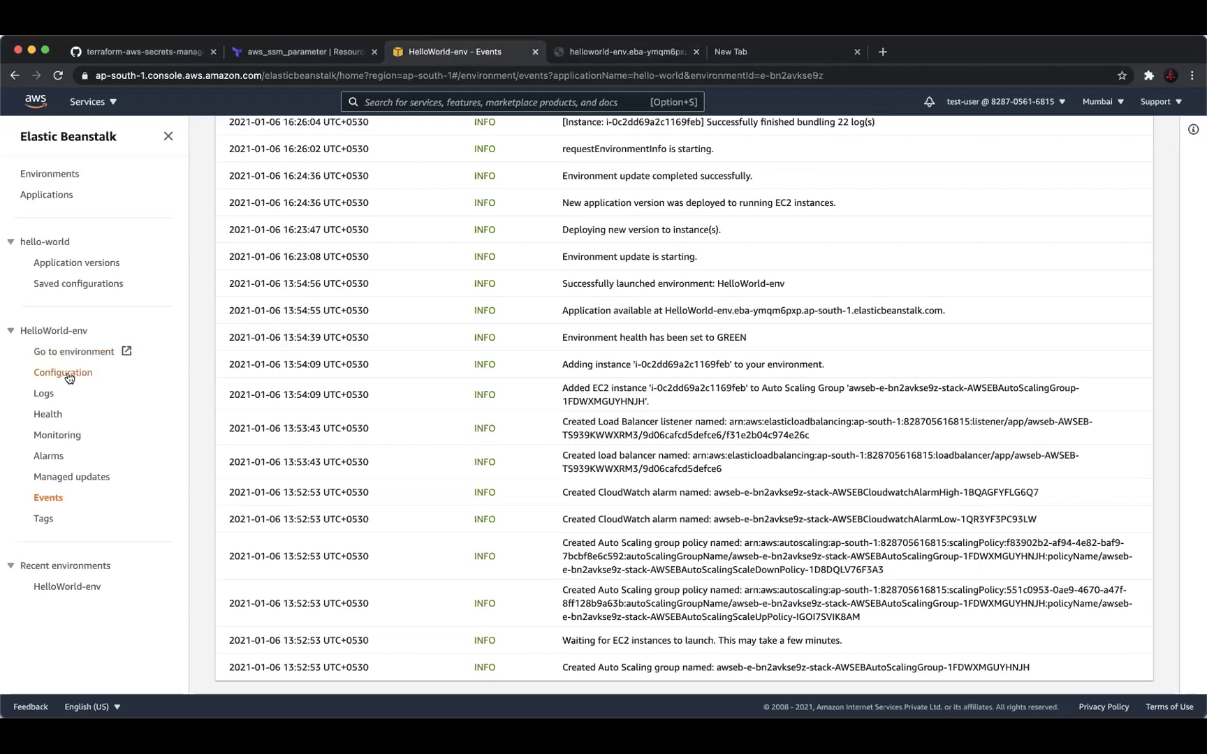
left_click(53, 330)
scroll(435, 323, "down", 1)
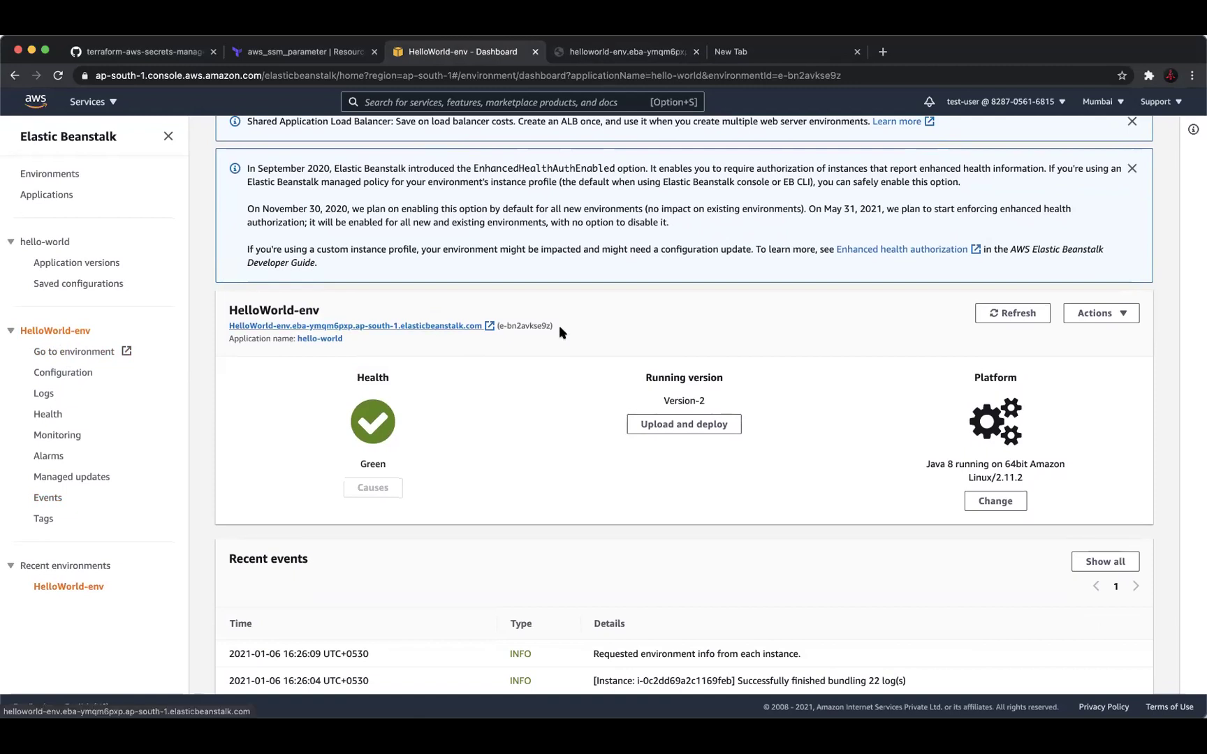
- Revisit the deployed web page, launch it again from the HelloWorld-env dashboard, and close the duplicate page
left_click(883, 52)
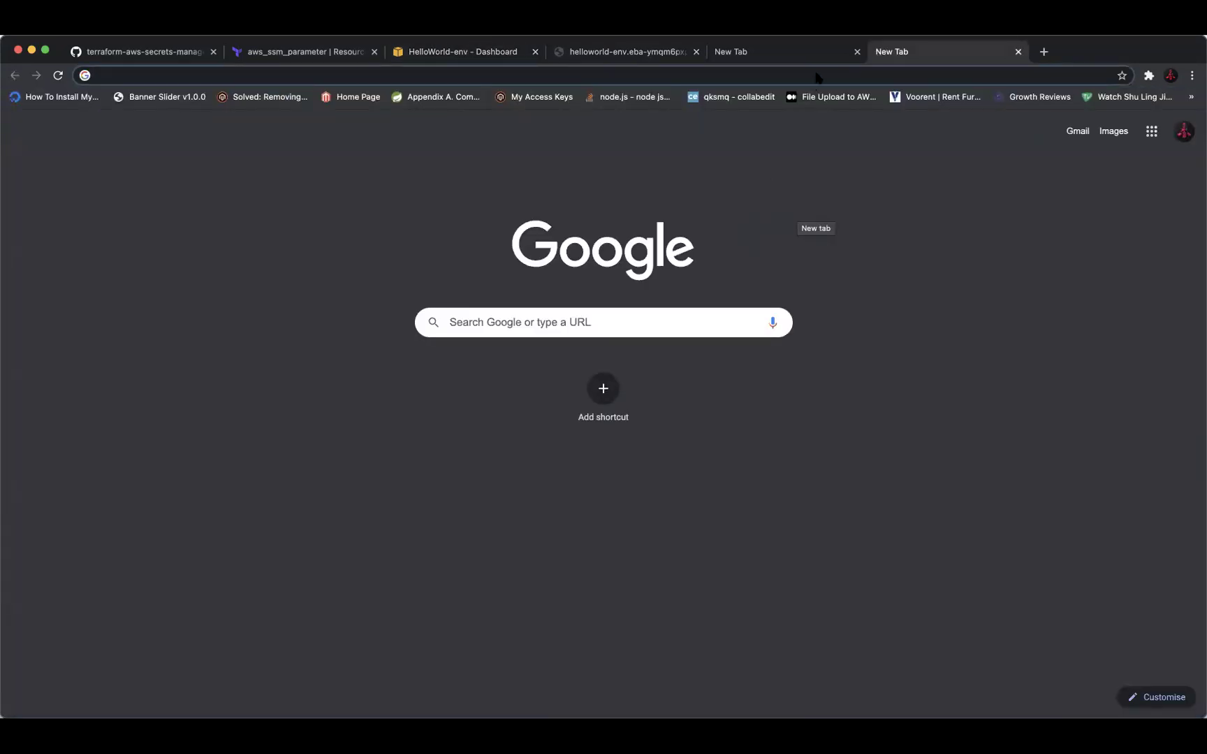
left_click(798, 57)
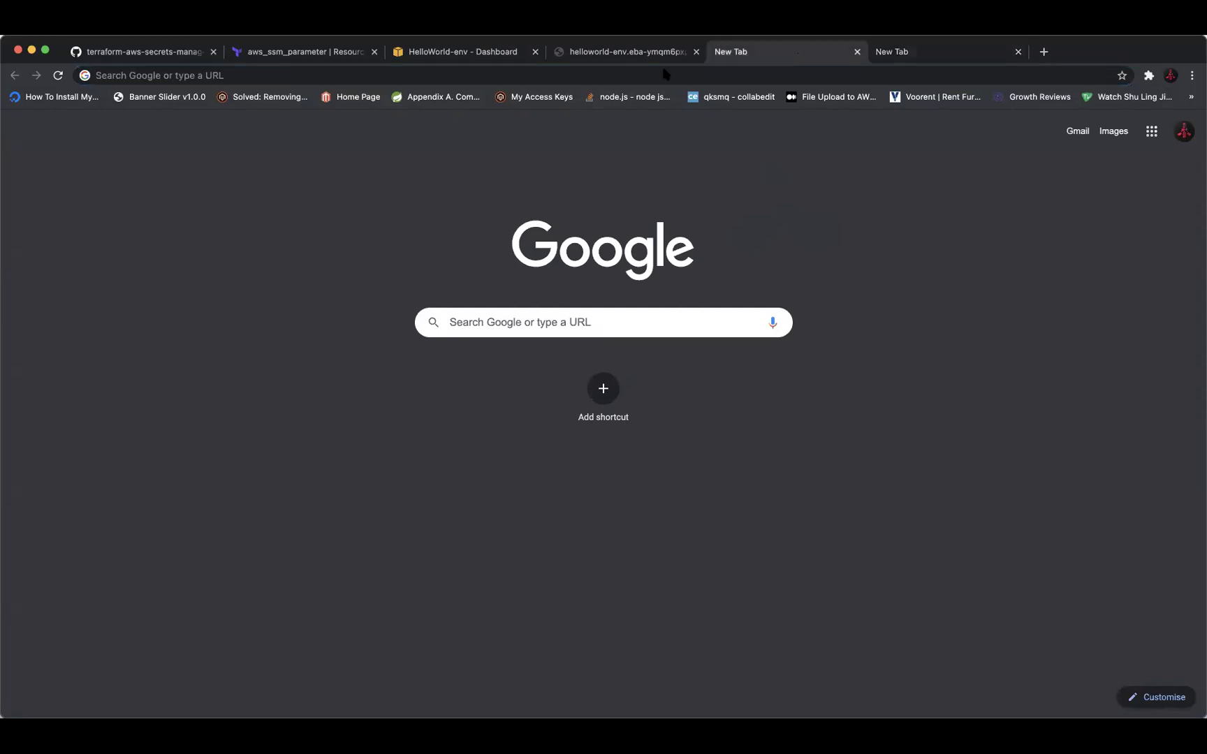
left_click(632, 60)
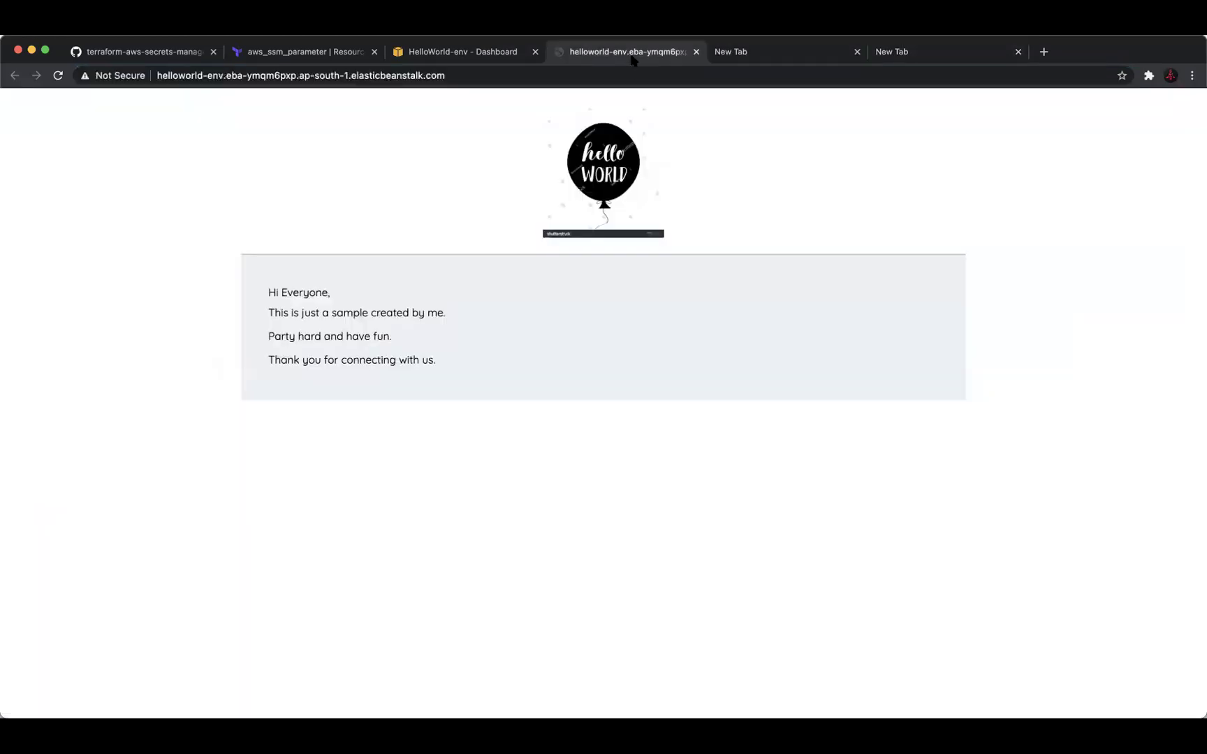
left_click(437, 60)
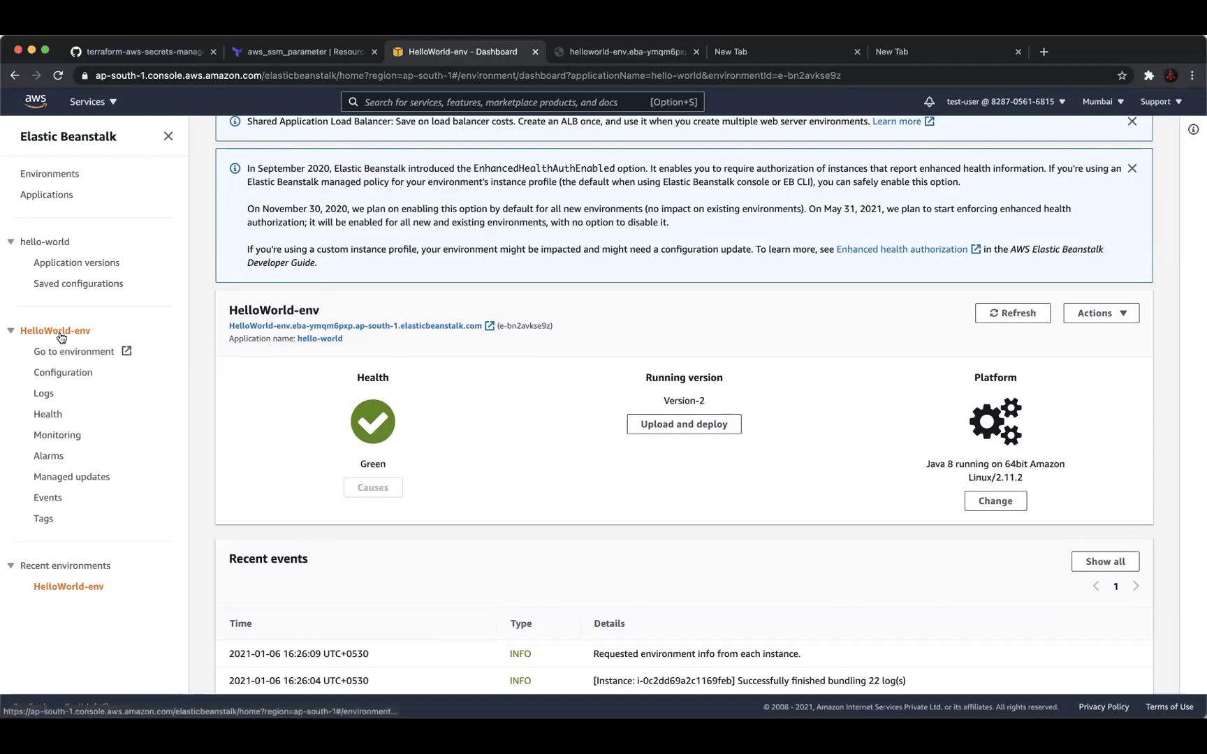
left_click(65, 356)
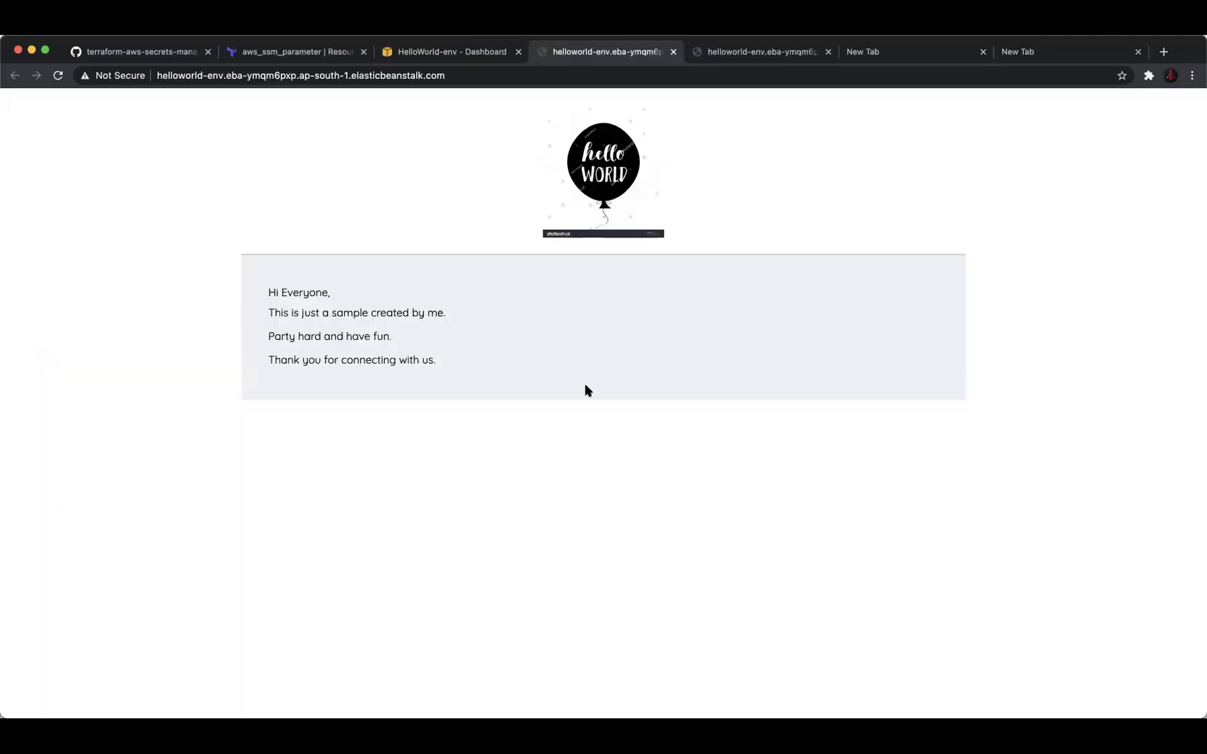
left_click(673, 52)
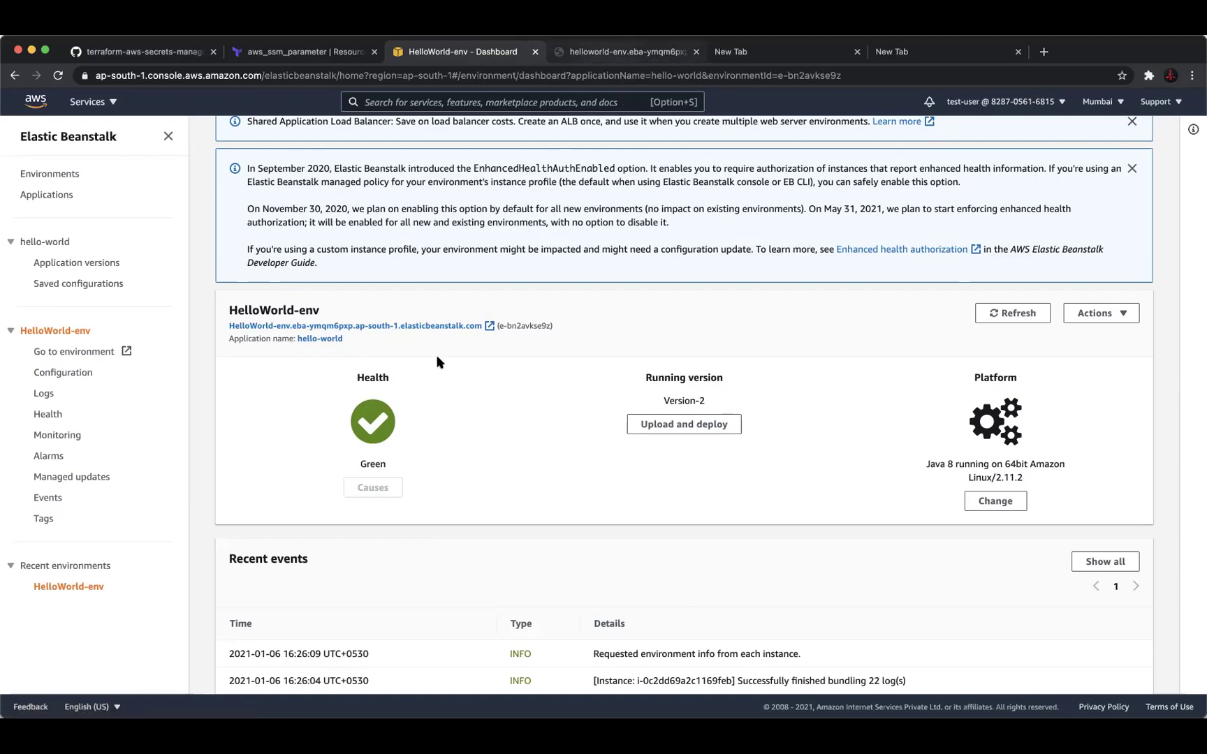
- Find the EC2 service, view its running instances, and return to the HelloWorld-env dashboard
left_click(527, 100)
type("ec2")
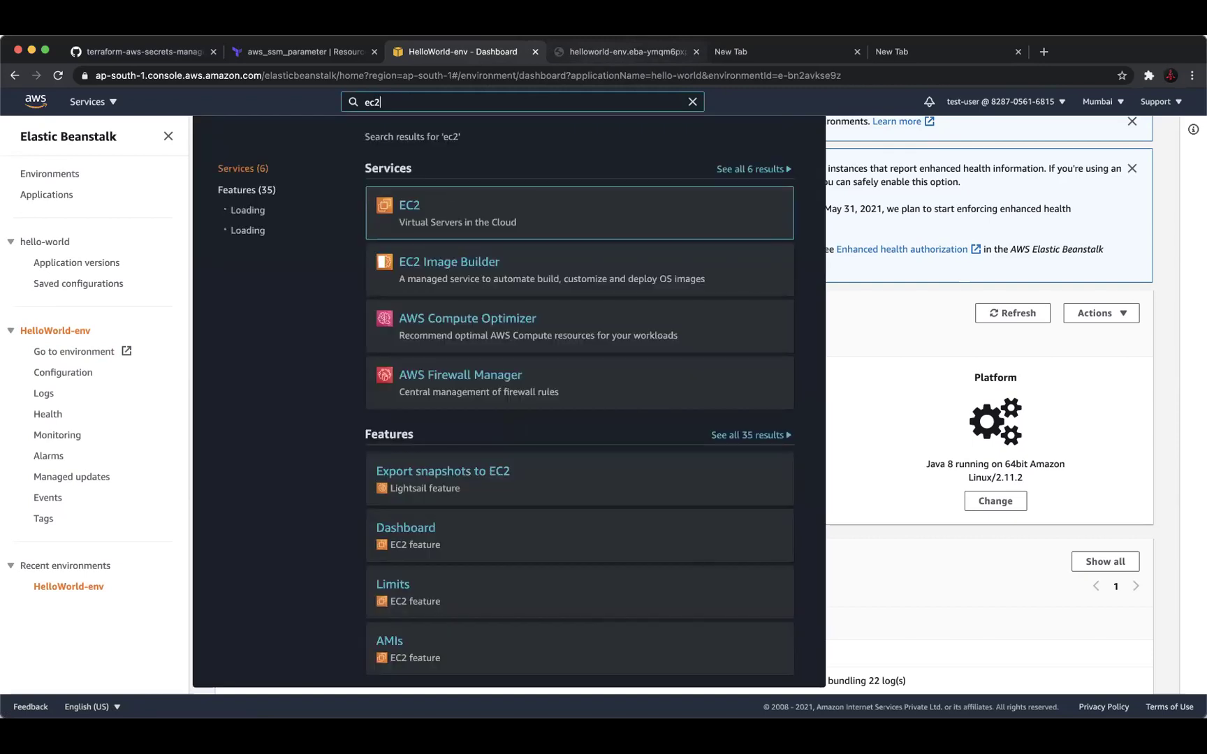
left_click(461, 209)
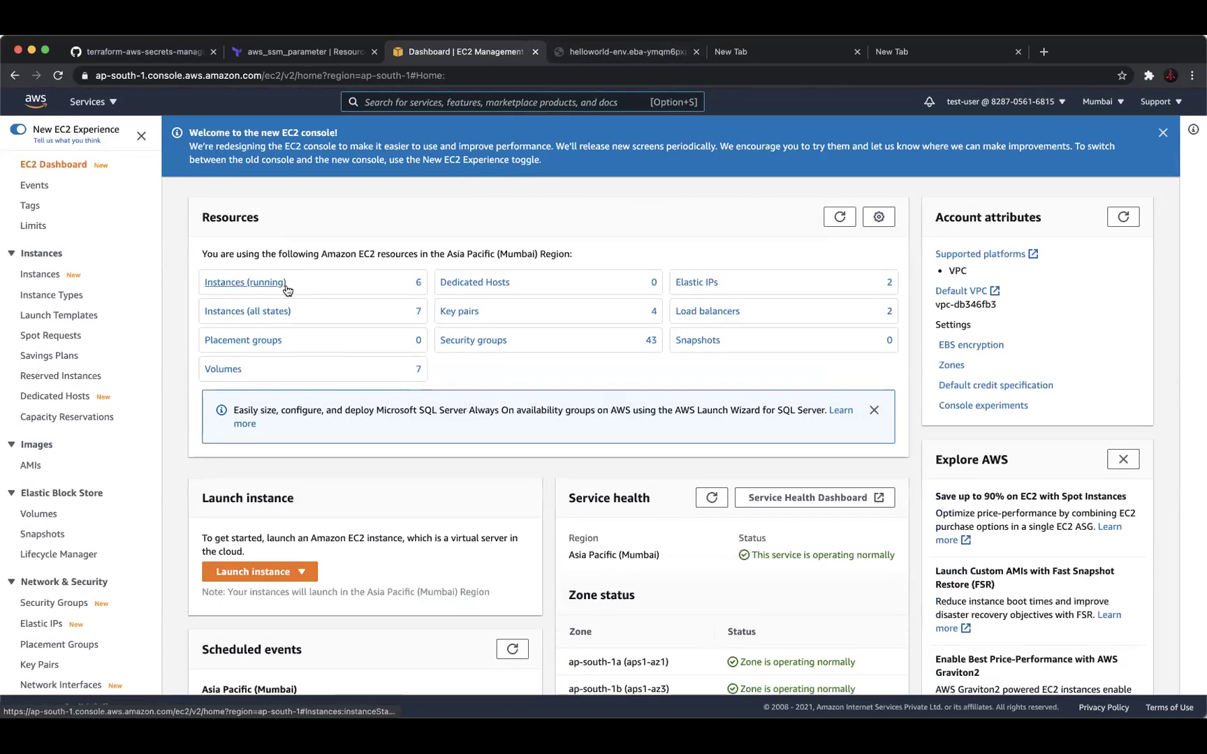
left_click(282, 283)
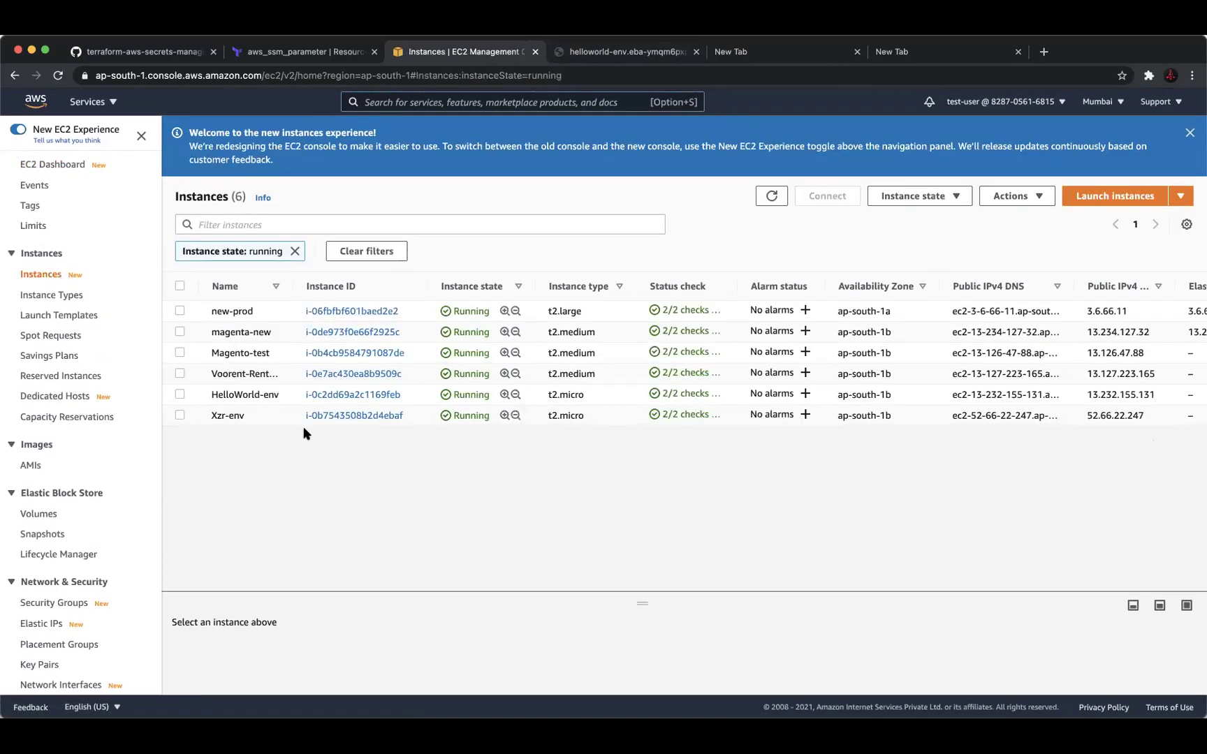
left_click(14, 74)
left_click(19, 77)
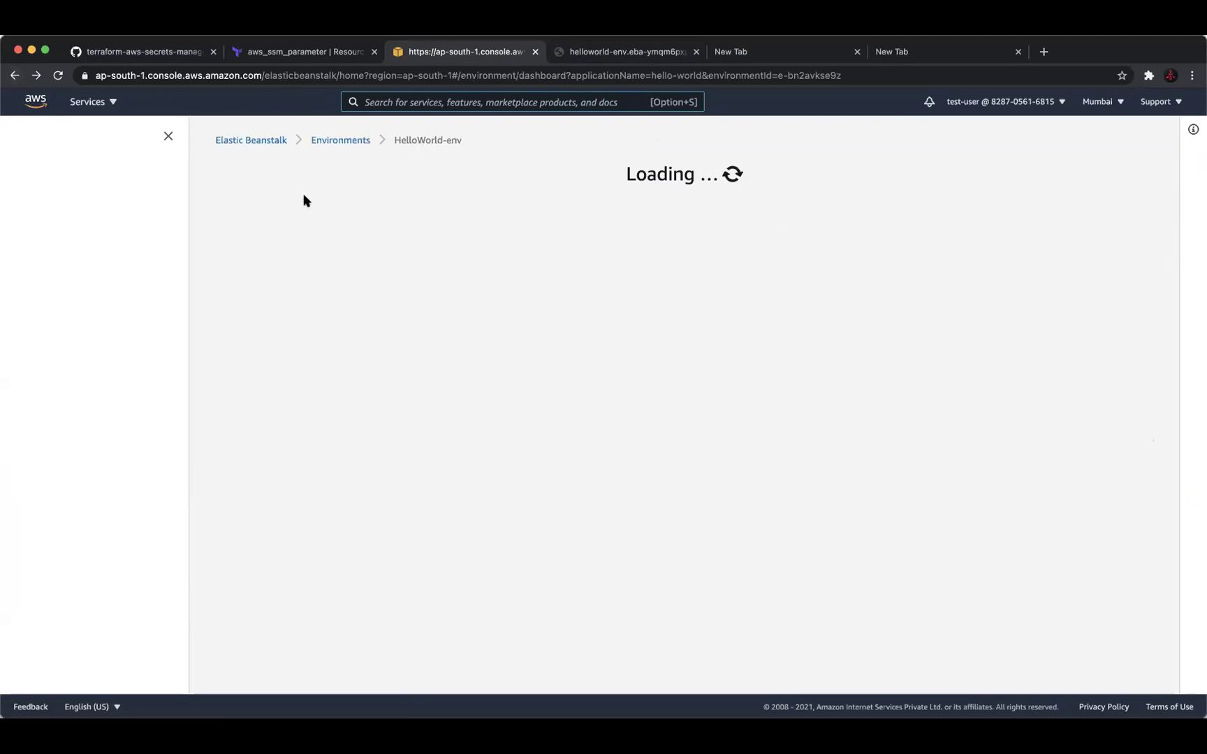
- Review the health, running version, platform and recent events on the HelloWorld-env dashboard
scroll(462, 301, "down", 1)
scroll(462, 301, "down", 2)
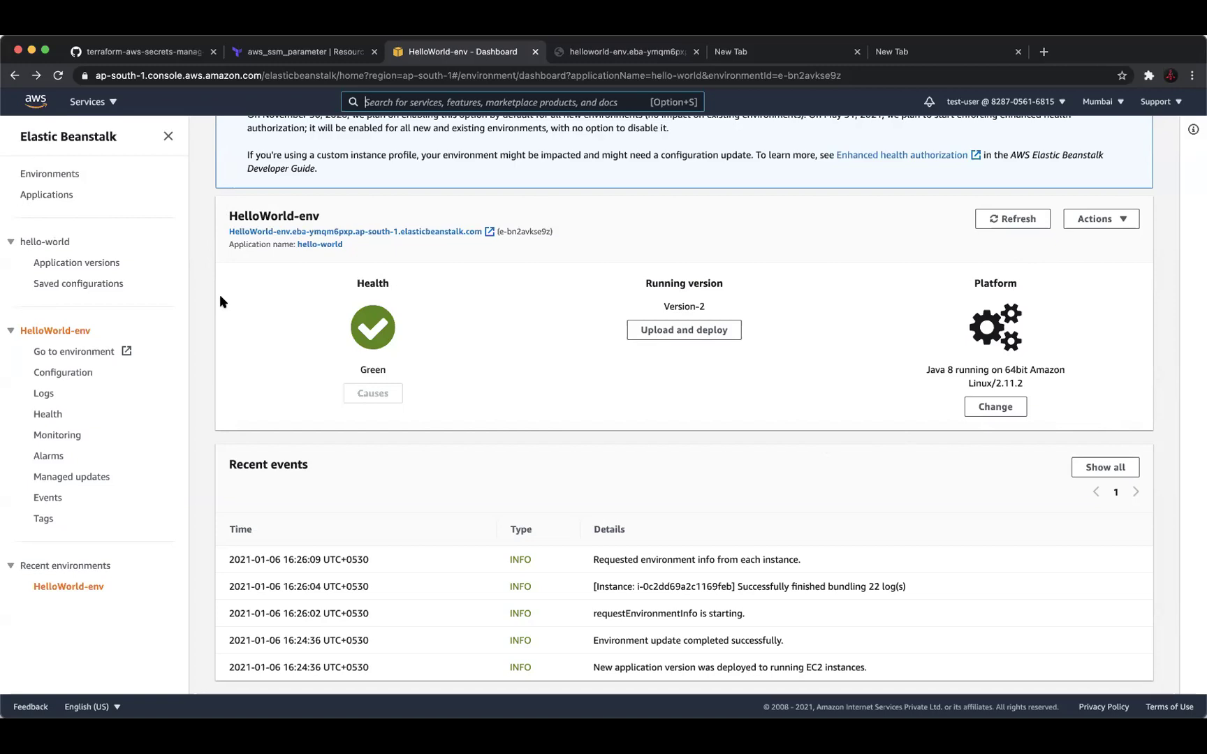
scroll(120, 465, "down", 1)
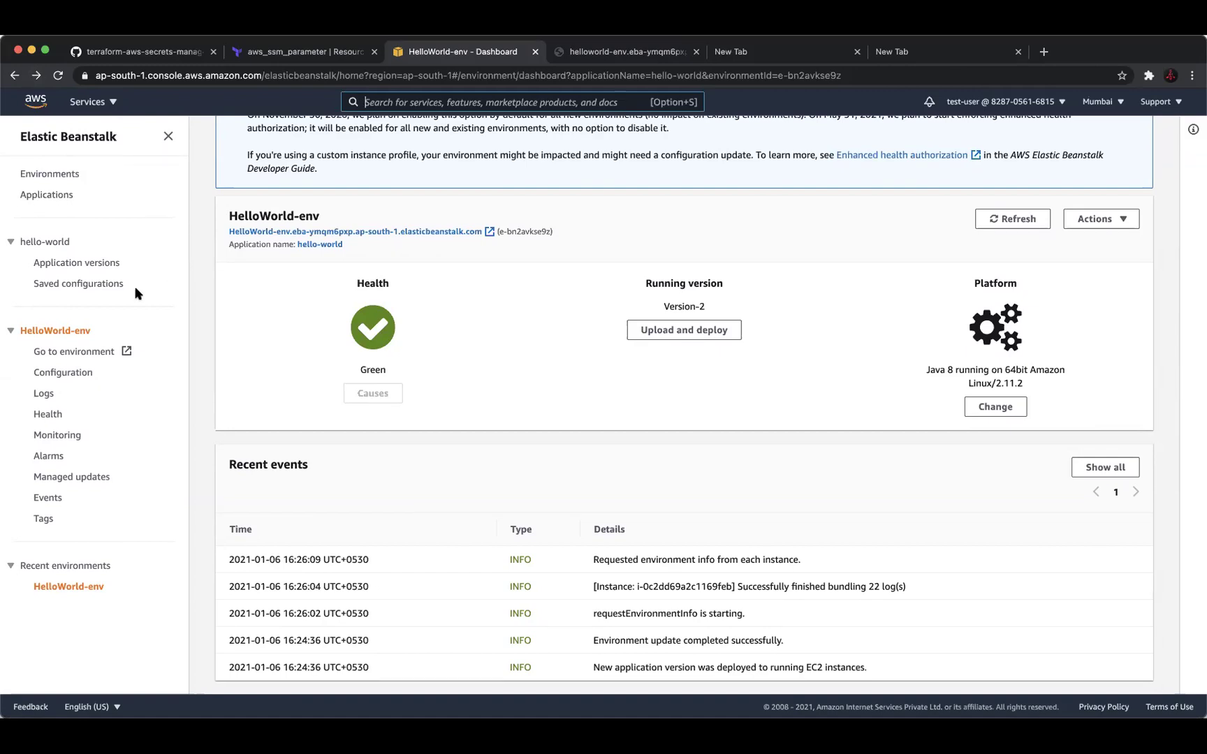
scroll(248, 312, "up", 5)
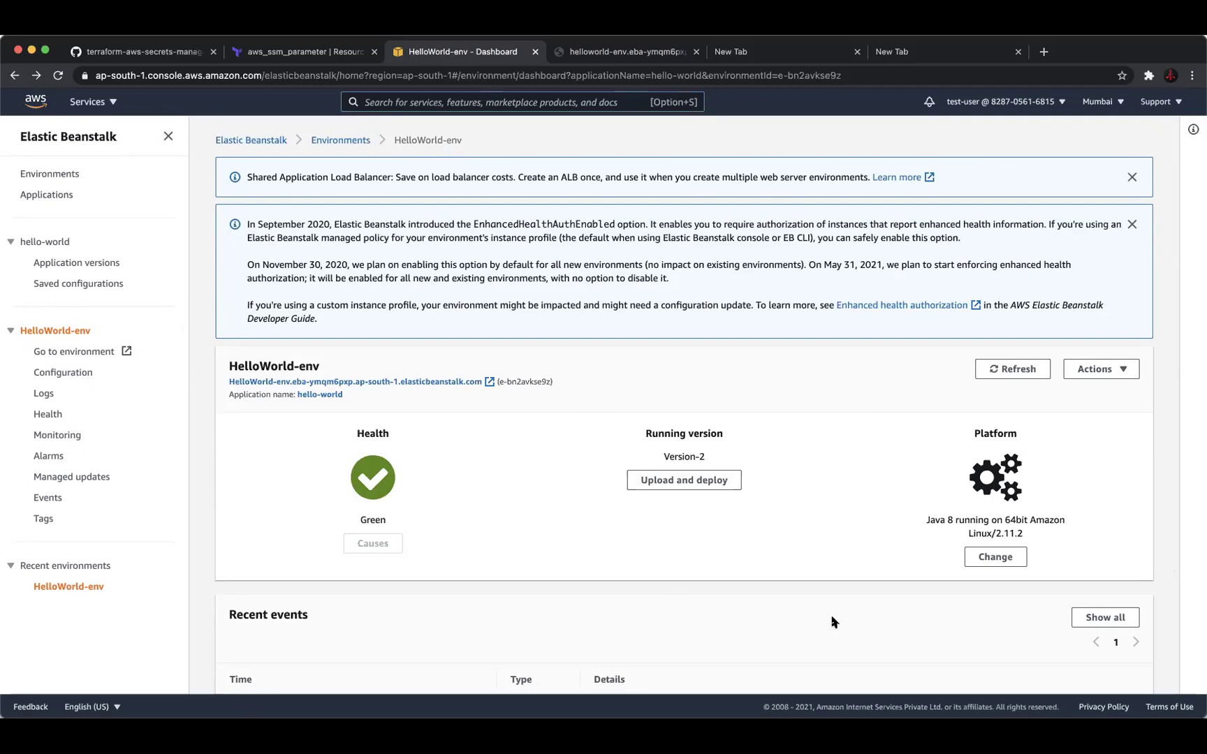
scroll(849, 654, "down", 1)
scroll(849, 654, "down", 4)
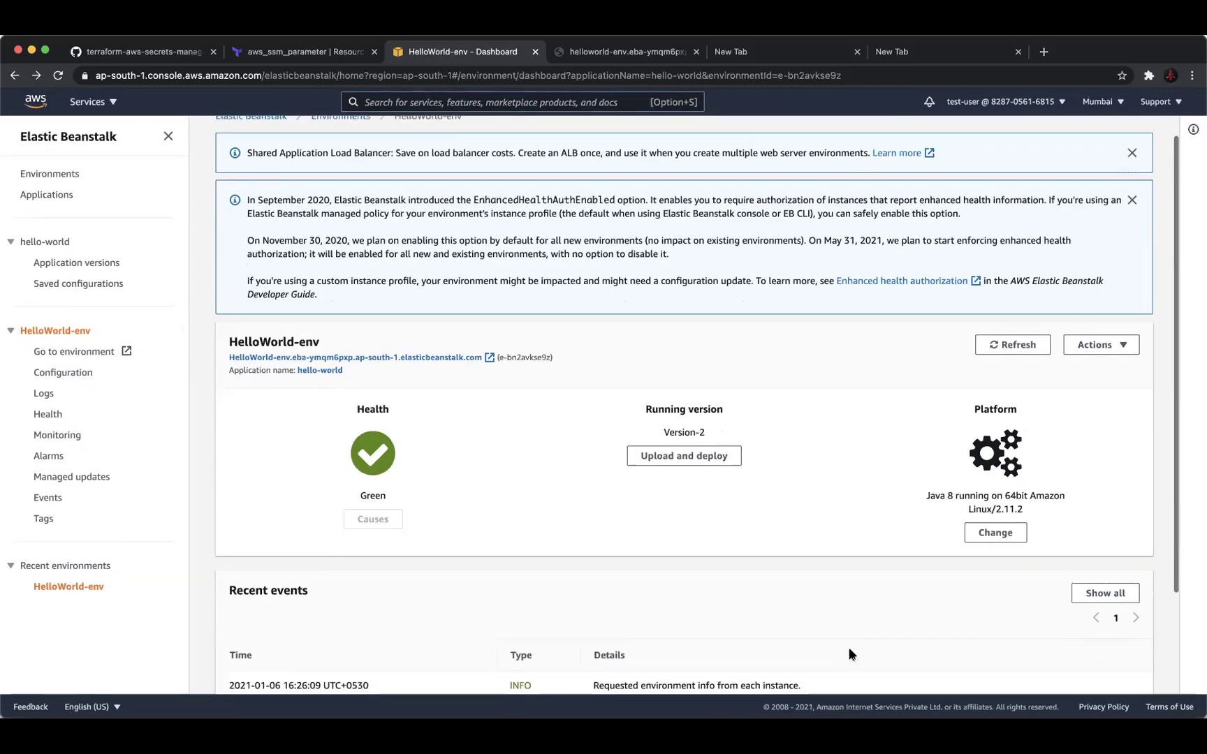